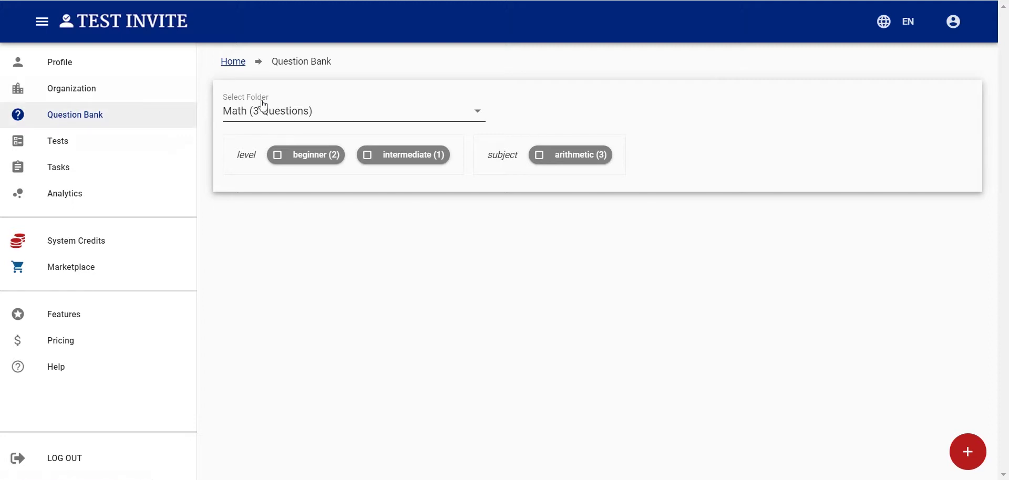
pyautogui.click(479, 116)
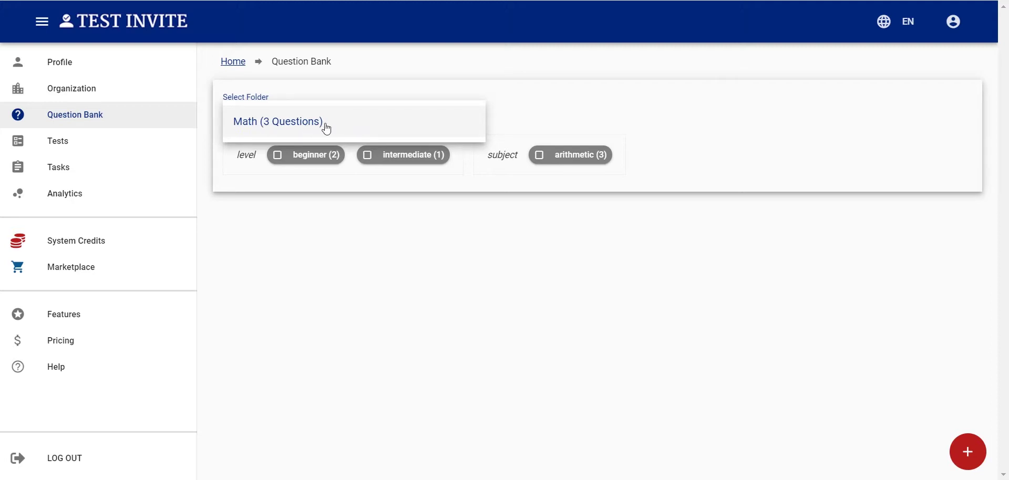
pyautogui.click(360, 236)
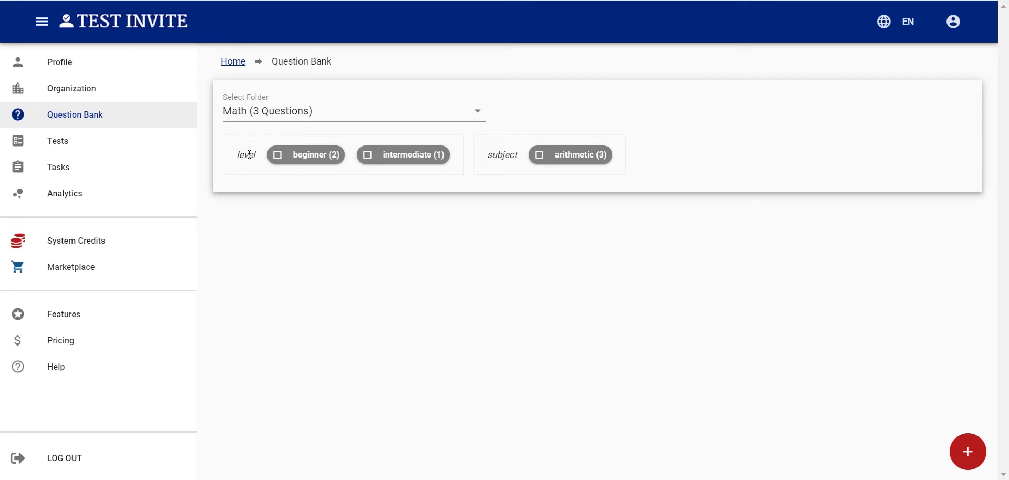
pyautogui.doubleClick(247, 155)
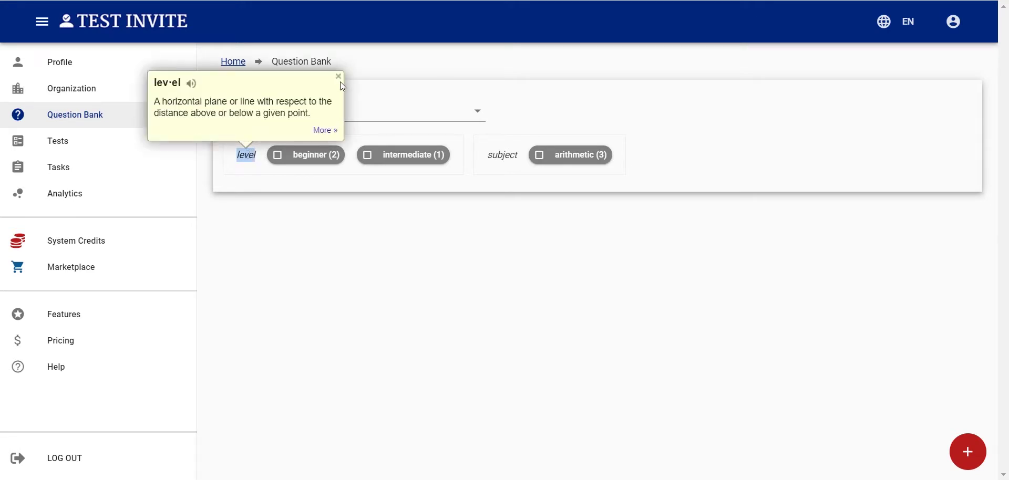
pyautogui.click(339, 80)
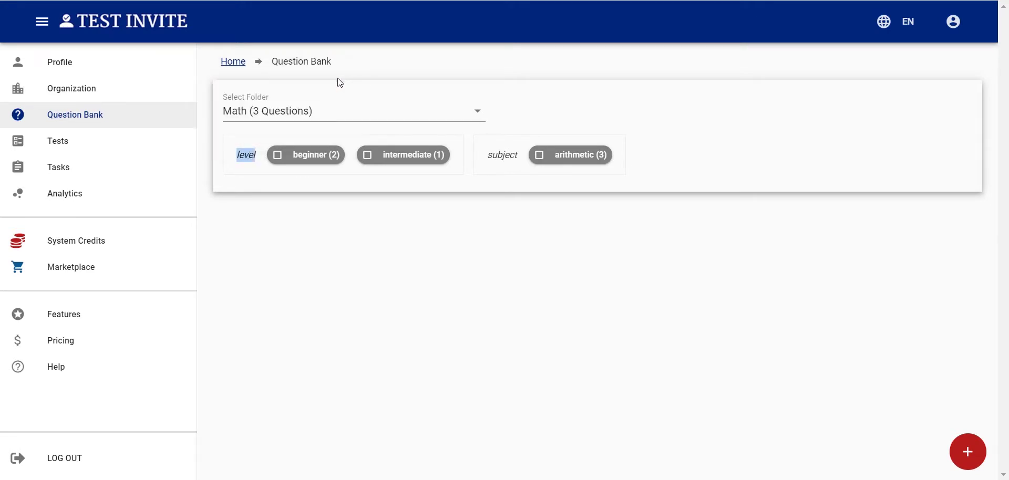
# Step: Filter the Math folder's questions by the level beginner and the subject arithmetic
pyautogui.click(312, 156)
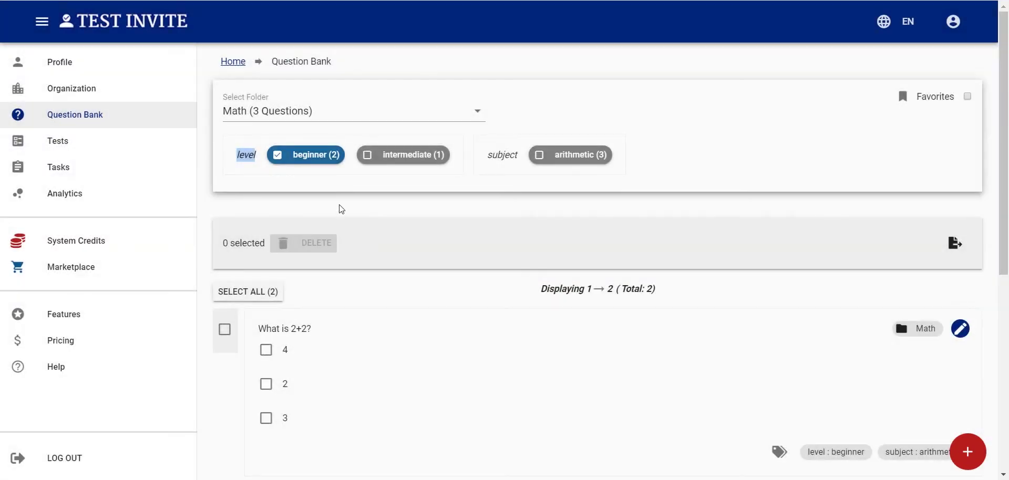
pyautogui.scroll(-1, 405, 252)
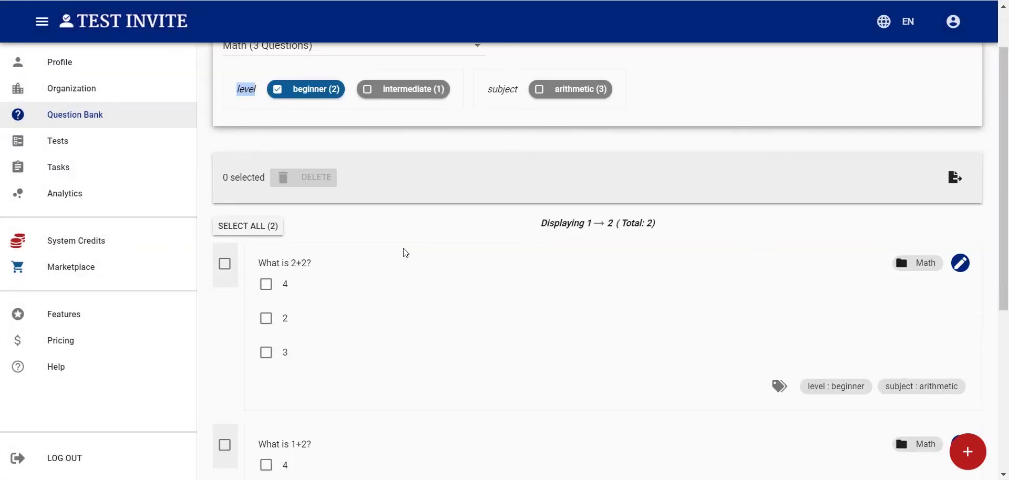
pyautogui.moveTo(808, 385); pyautogui.dragTo(868, 390)
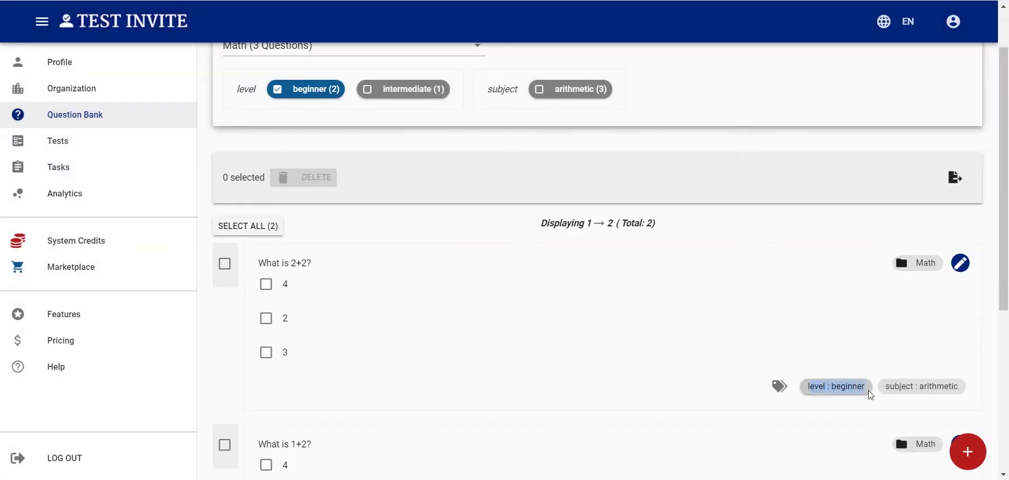
pyautogui.scroll(-5, 840, 343)
pyautogui.scroll(3, 841, 343)
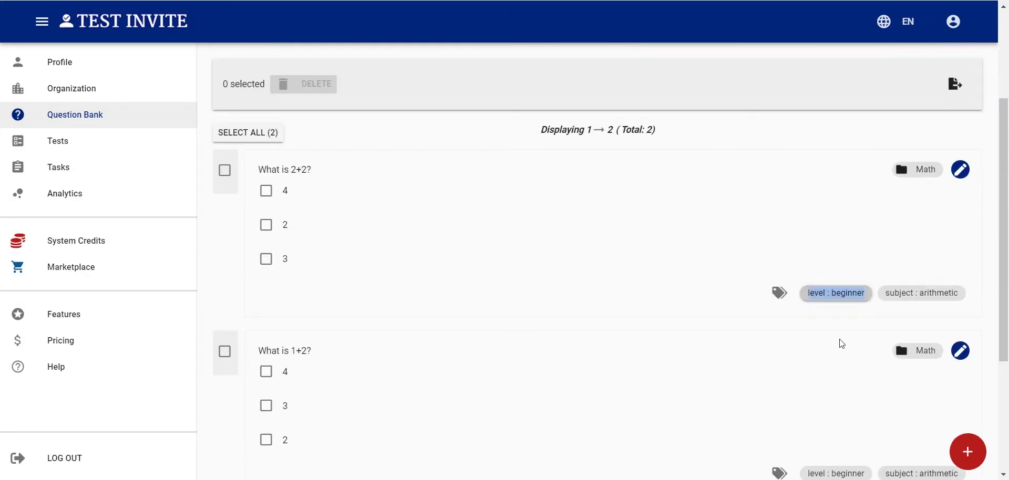
pyautogui.scroll(3, 841, 343)
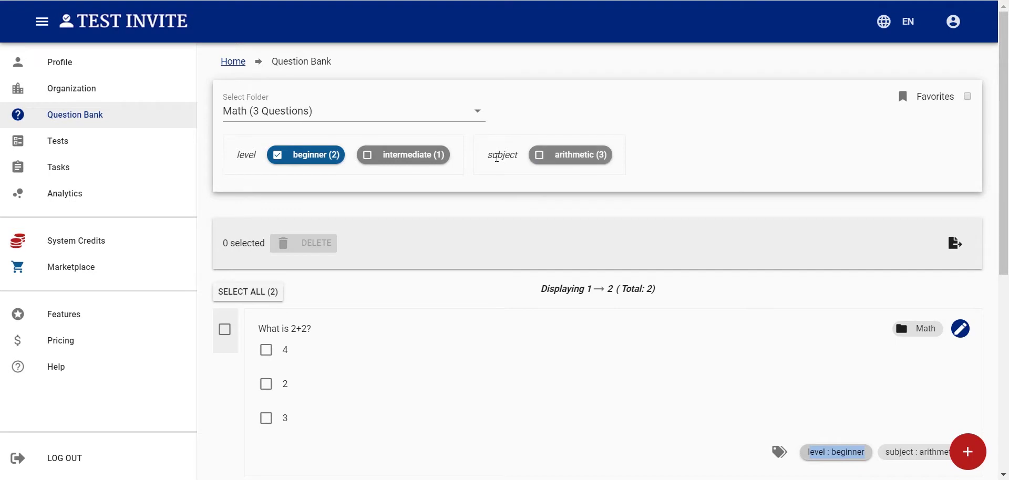
pyautogui.click(555, 157)
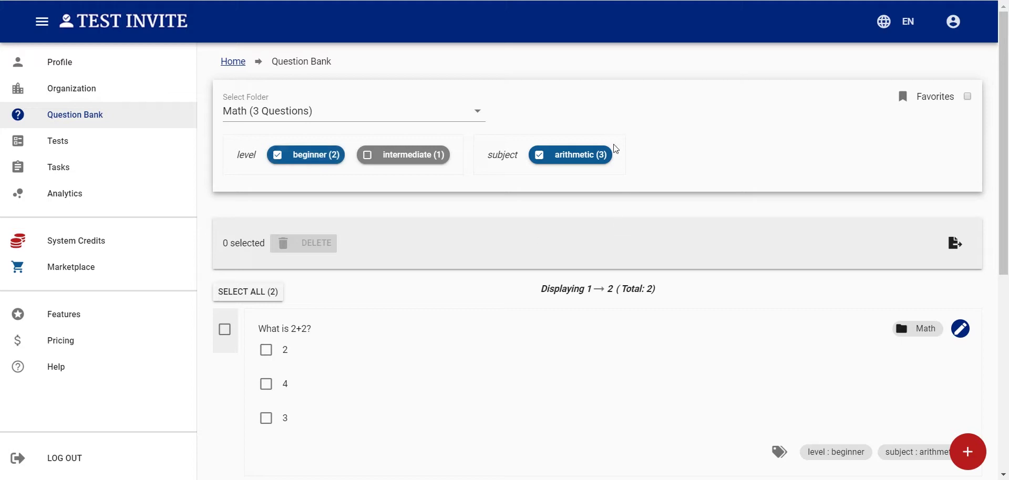
# Step: Save the current filter combination as a favorite search named "beginner level arithmetic questions"
pyautogui.click(967, 99)
pyautogui.click(334, 229)
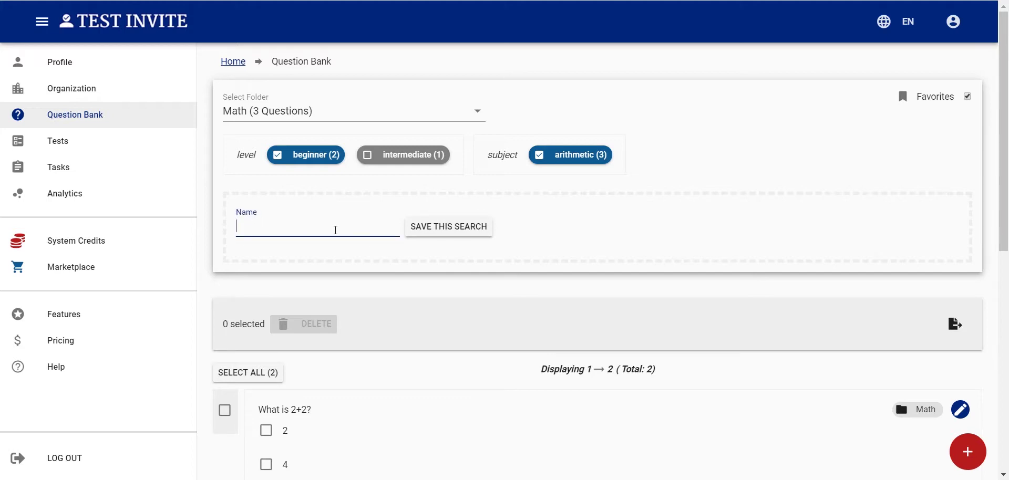
pyautogui.write('beginner level arithmetic quetsi')
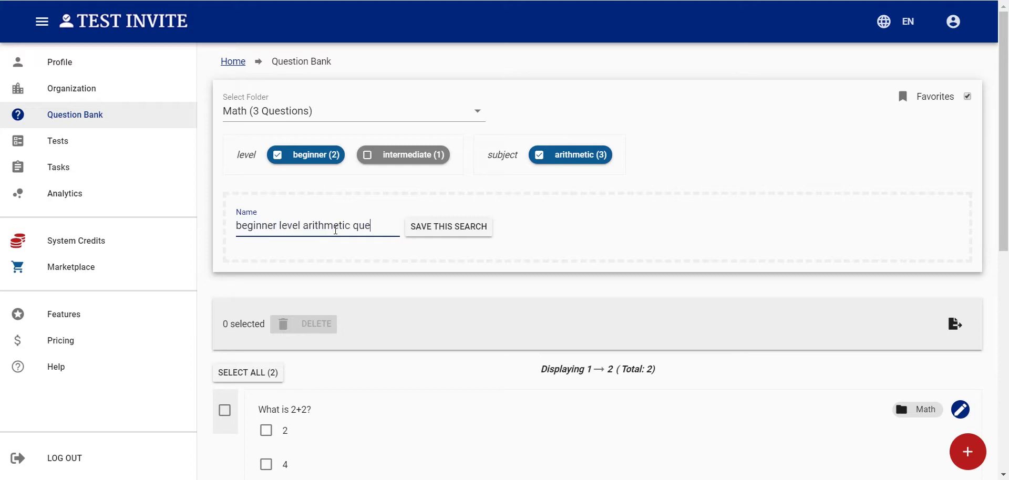
pyautogui.press('BackSpace')
pyautogui.press('BackSpace')
pyautogui.press('BackSpace')
pyautogui.write('stions')
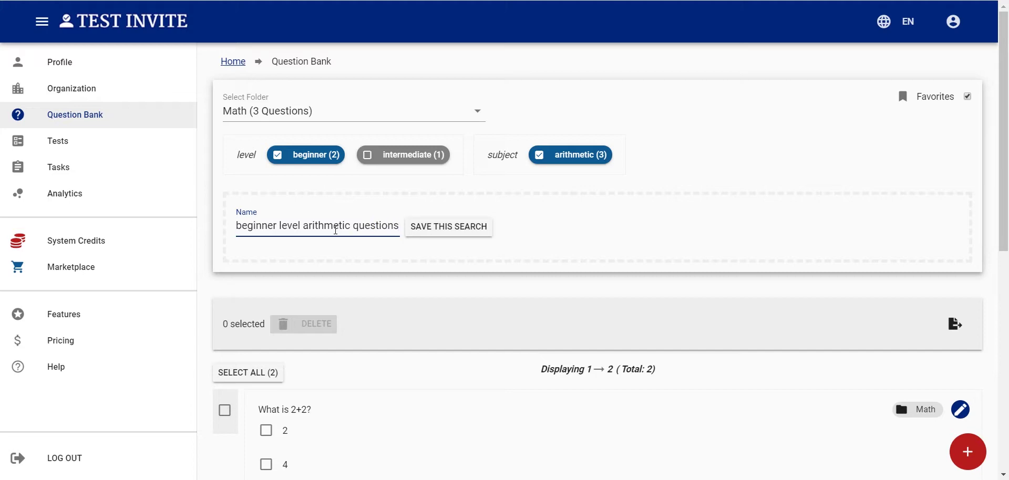
pyautogui.click(427, 227)
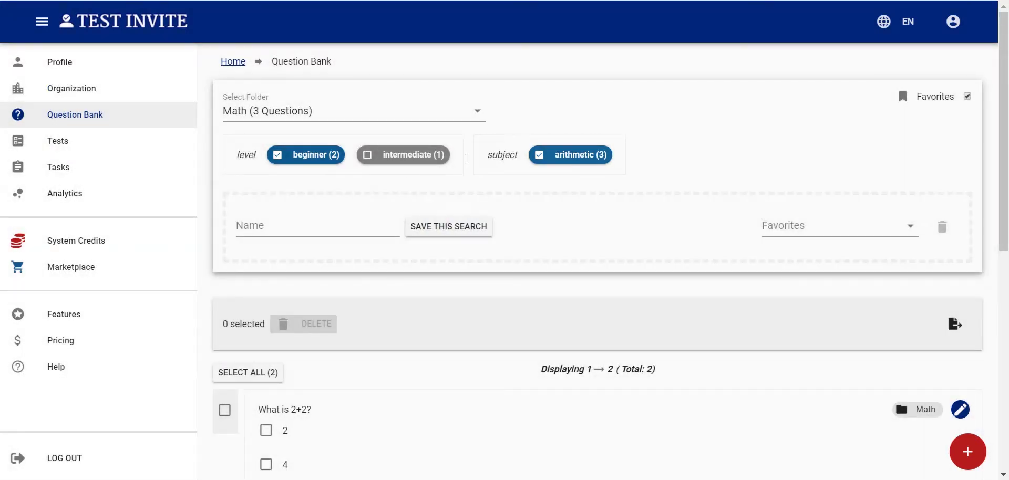
# Step: Reload the question bank, apply the favorite search "beginner level arithmetic questions" and look through the listed questions
pyautogui.click(77, 148)
pyautogui.click(83, 122)
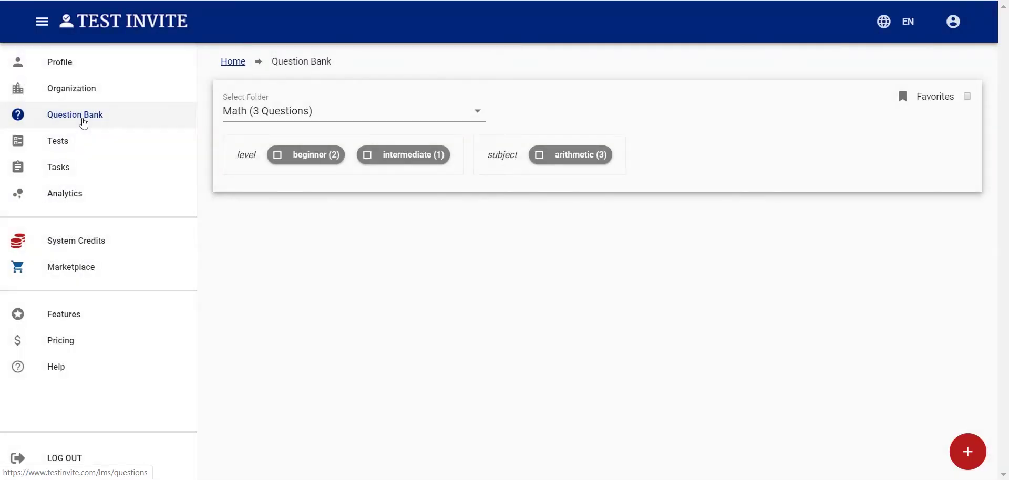
pyautogui.click(967, 98)
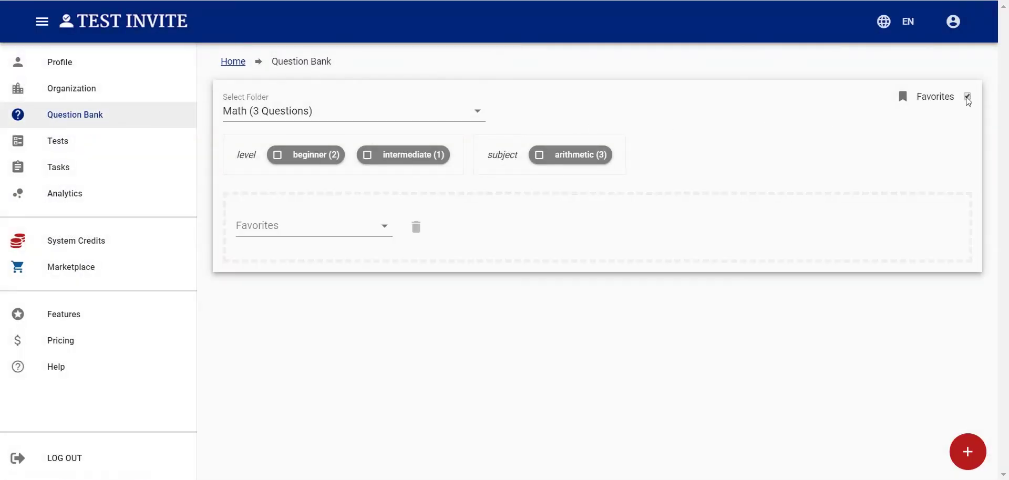
pyautogui.click(355, 219)
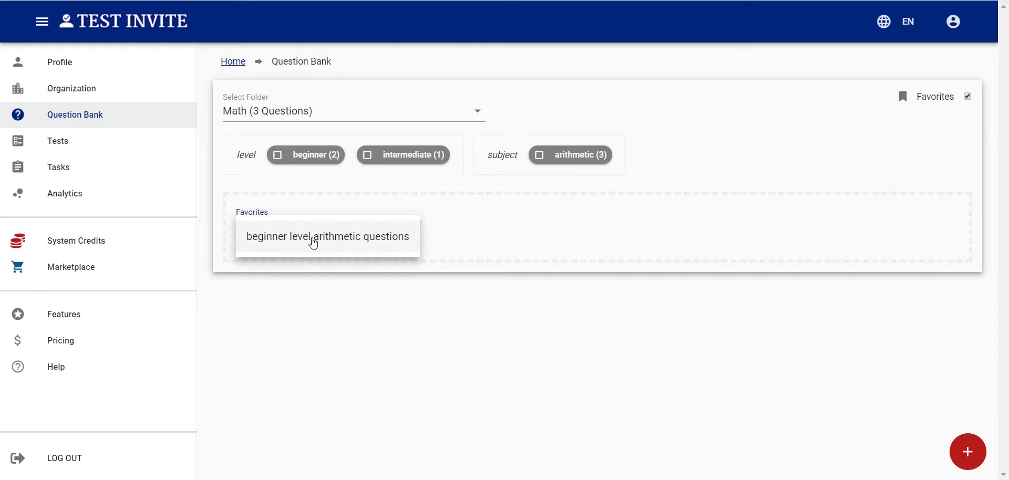
pyautogui.click(313, 239)
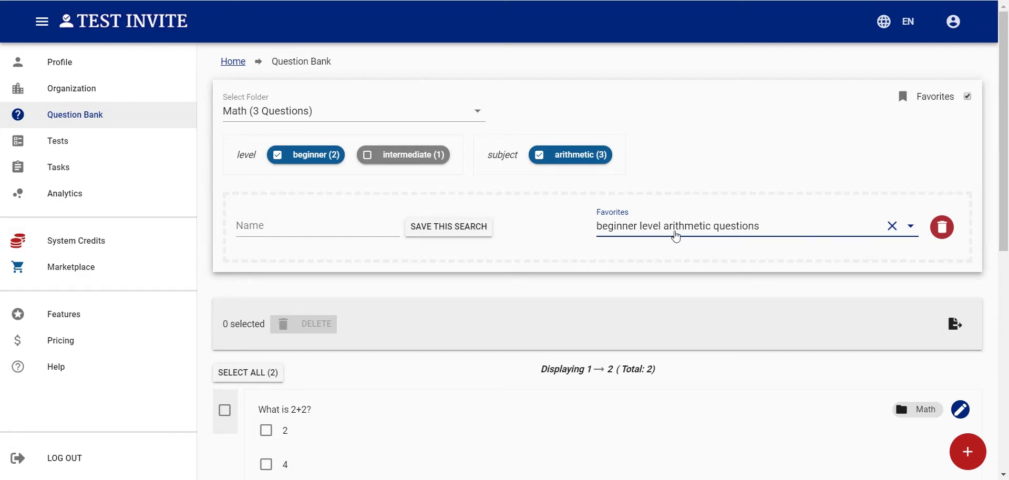
pyautogui.scroll(-5, 539, 223)
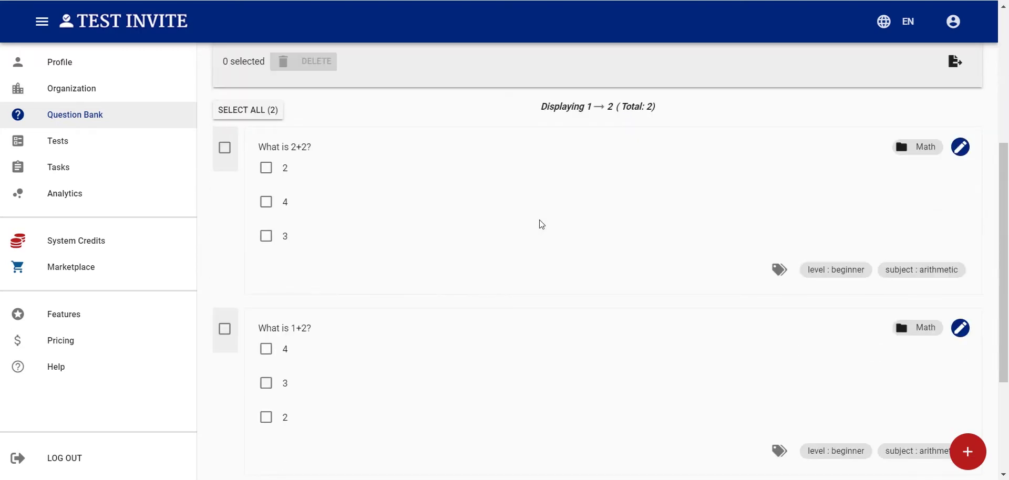
pyautogui.scroll(5, 542, 224)
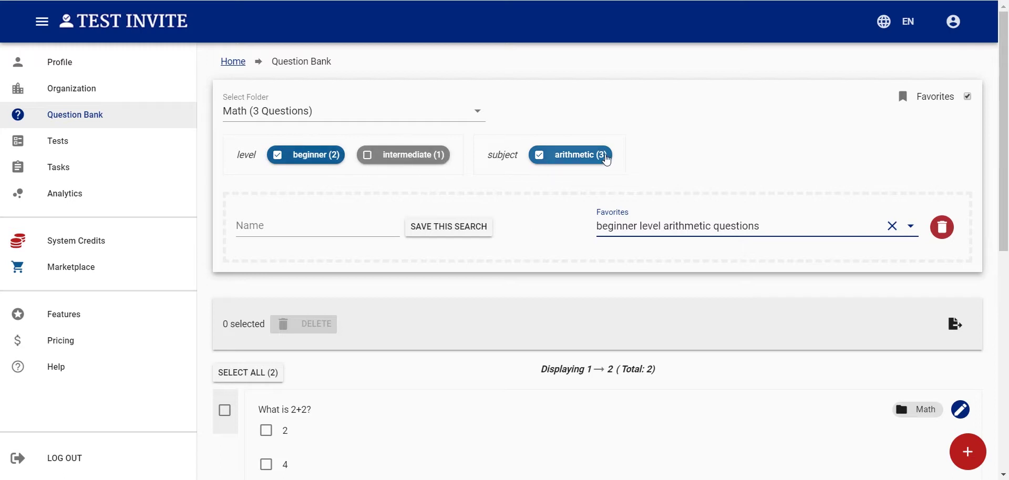
# Step: Clear the arithmetic and beginner filters and start a new multiple choice question
pyautogui.click(553, 159)
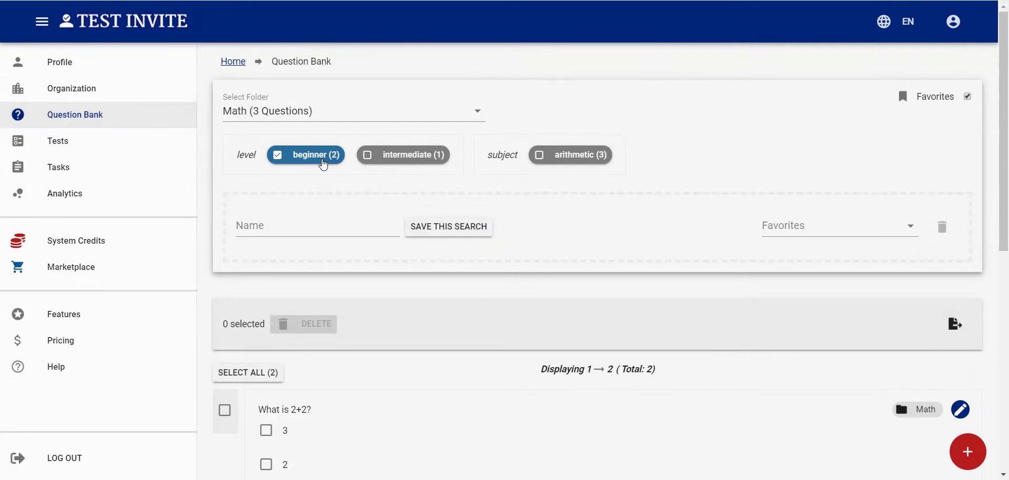
pyautogui.click(321, 159)
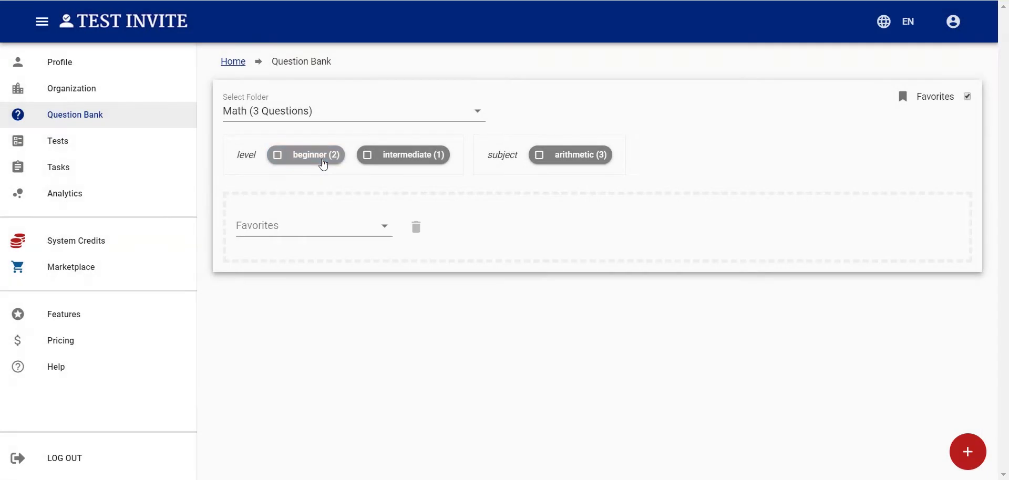
pyautogui.click(970, 459)
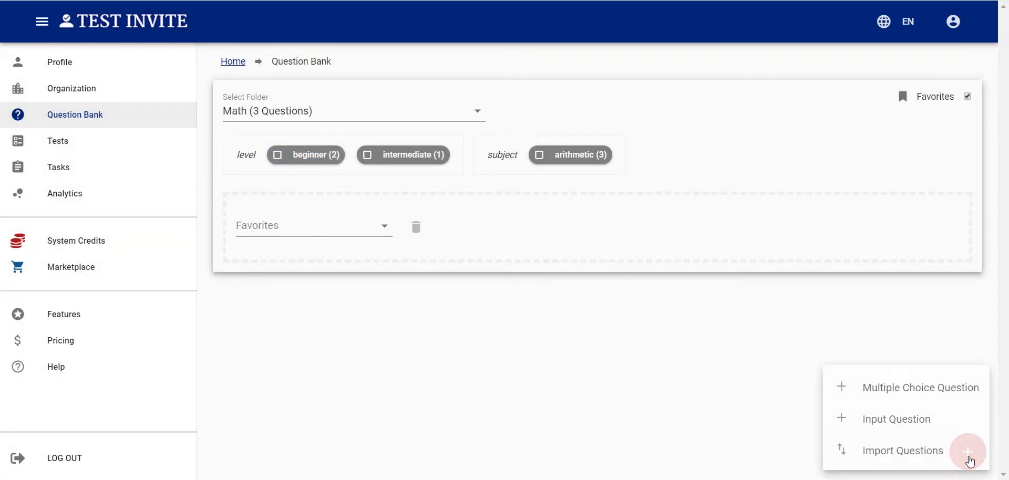
pyautogui.click(921, 389)
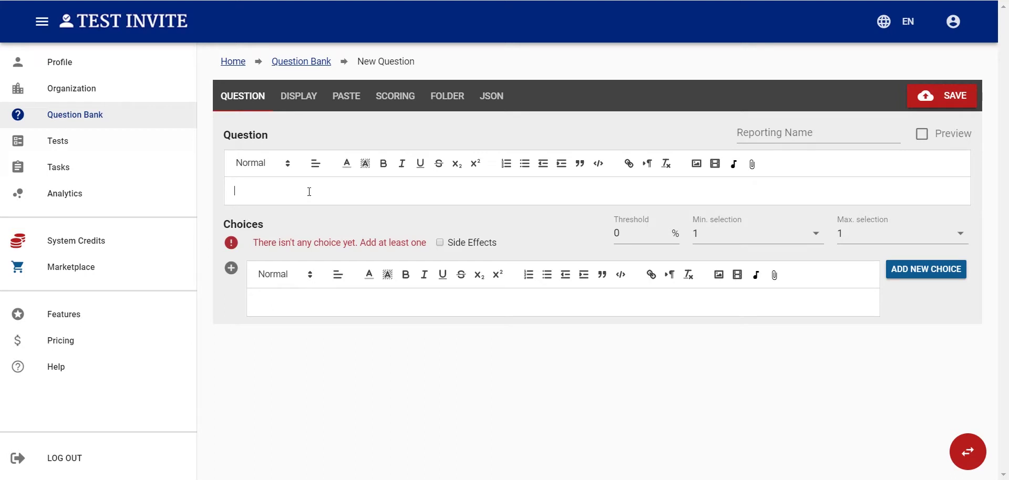
pyautogui.write('What')
pyautogui.press('BackSpace')
pyautogui.press('BackSpace')
pyautogui.press('BackSpace')
pyautogui.write('hich of the')
pyautogui.press('BackSpace')
pyautogui.press('BackSpace')
pyautogui.press('BackSpace')
pyautogui.press('BackSpace')
pyautogui.press('BackSpace')
pyautogui.press('BackSpace')
pyautogui.press('BackSpace')
pyautogui.press('BackSpace')
pyautogui.press('BackSpace')
pyautogui.press('BackSpace')
pyautogui.press('BackSpace')
pyautogui.press('BackSpace')
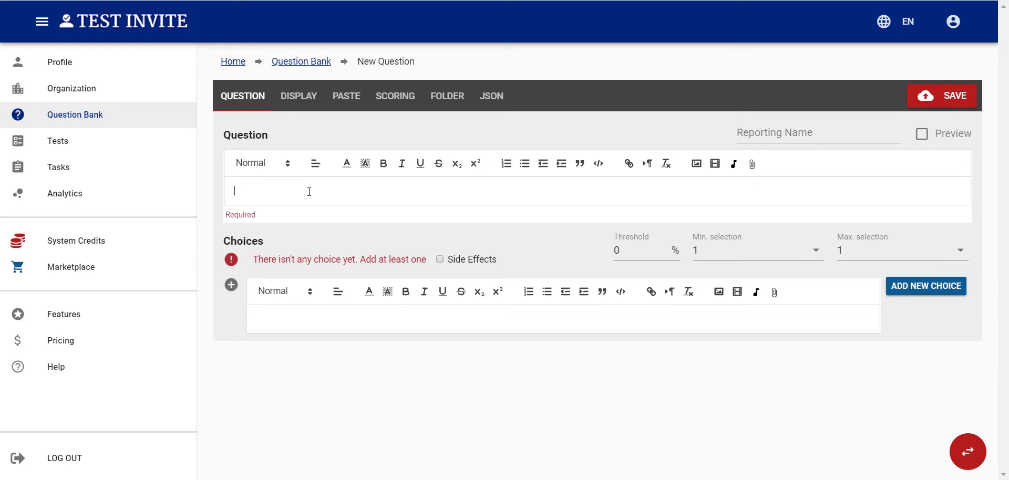
# Step: Enter "Which of the cities below is the capital of France?" as the question text
pyautogui.write('Whic')
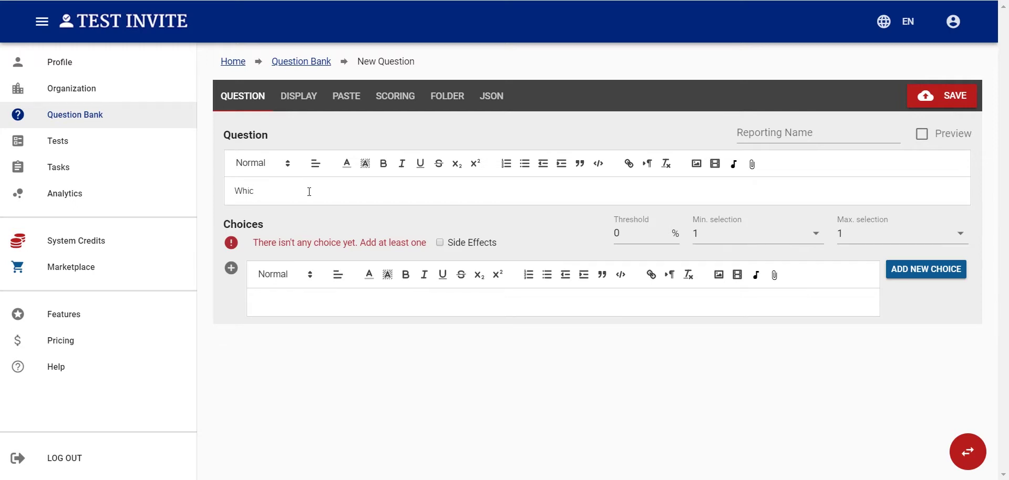
pyautogui.write('h of the cities below is the capital of ra')
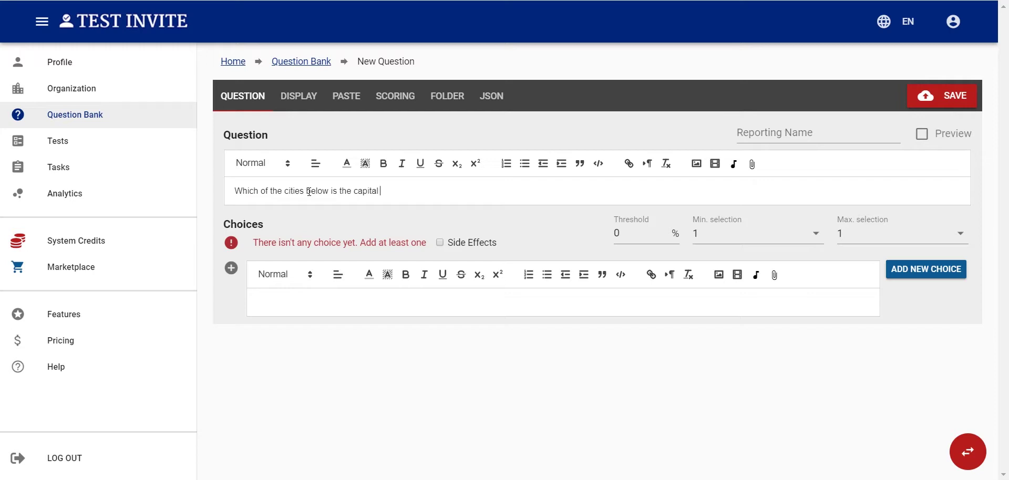
pyautogui.press('BackSpace')
pyautogui.press('BackSpace')
pyautogui.write('Gra')
pyautogui.press('BackSpace')
pyautogui.press('BackSpace')
pyautogui.press('BackSpace')
pyautogui.write('France?')
# Step: Make the word "capital" bold in the question text
pyautogui.doubleClick(362, 191)
pyautogui.click(383, 163)
pyautogui.click(433, 192)
# Step: Add the answer choices Paris, London and New York, and mark Paris as correct
pyautogui.write('Paris')
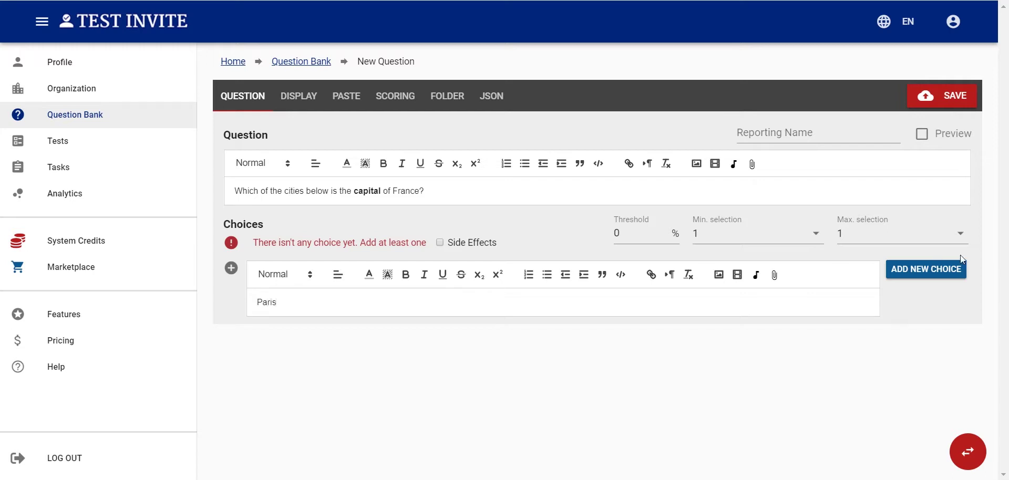
pyautogui.click(947, 278)
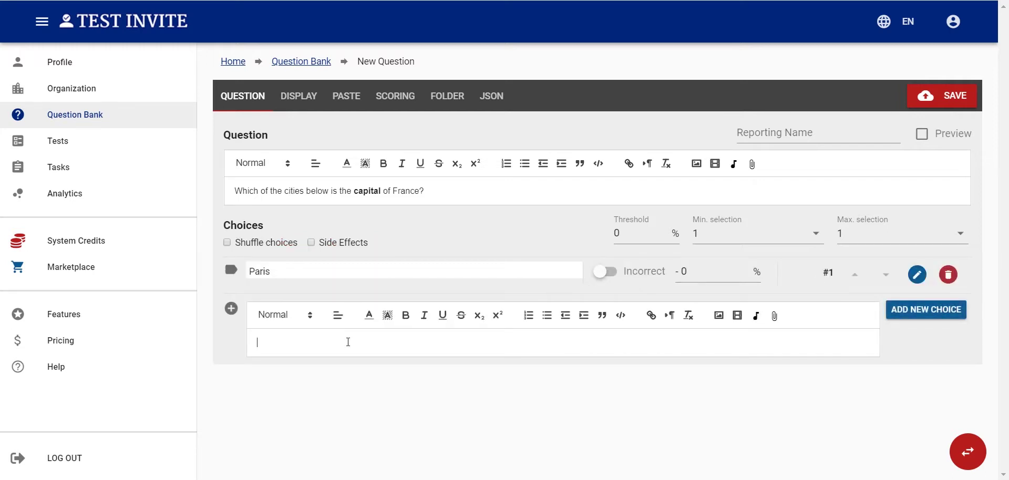
pyautogui.write('London')
pyautogui.click(896, 311)
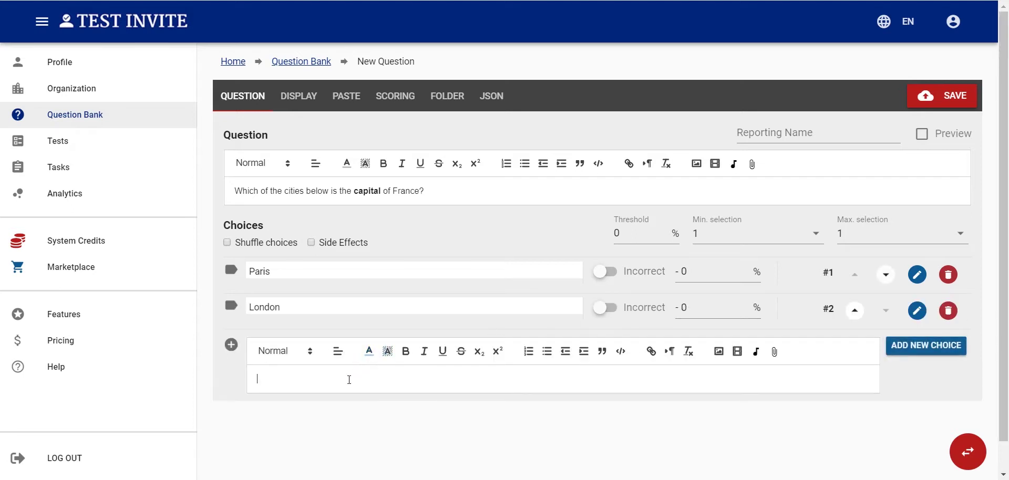
pyautogui.write('New York')
pyautogui.click(917, 351)
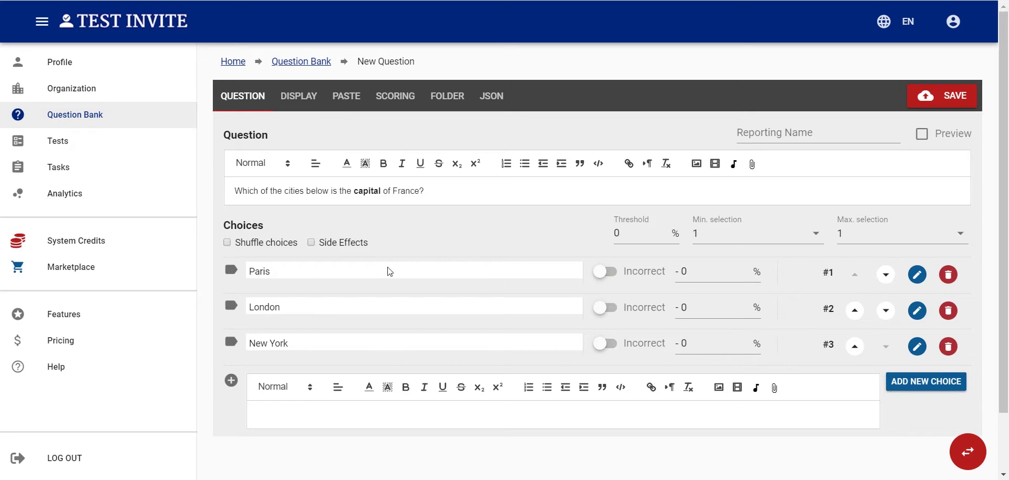
pyautogui.click(615, 274)
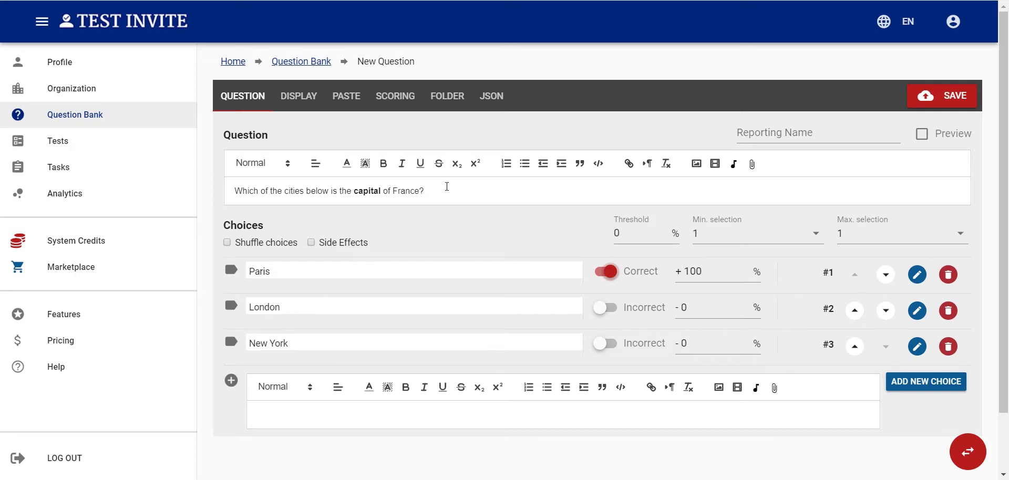
# Step: Copy the question text, load the color example in the paste editor and replace it with the copied question
pyautogui.moveTo(449, 190); pyautogui.dragTo(196, 191)
pyautogui.hotkey('ctrl', 'c')
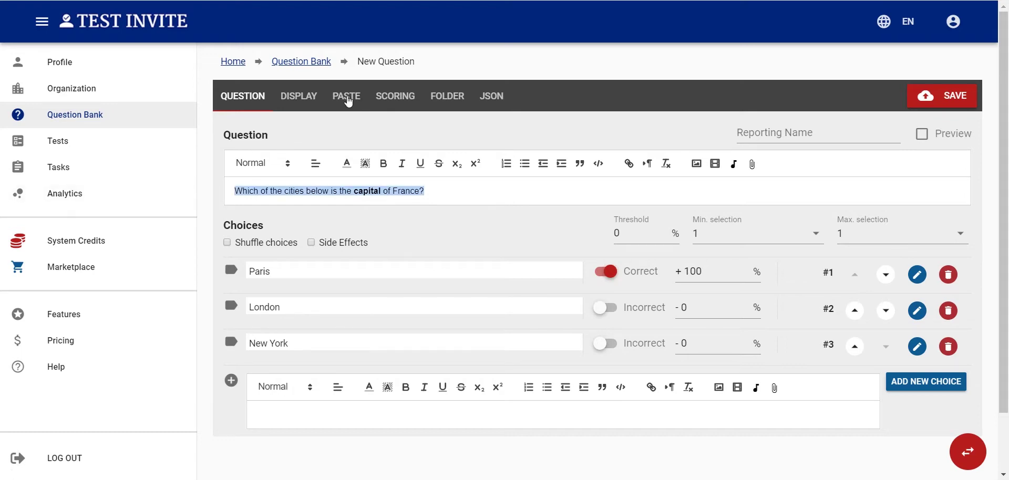
pyautogui.click(349, 100)
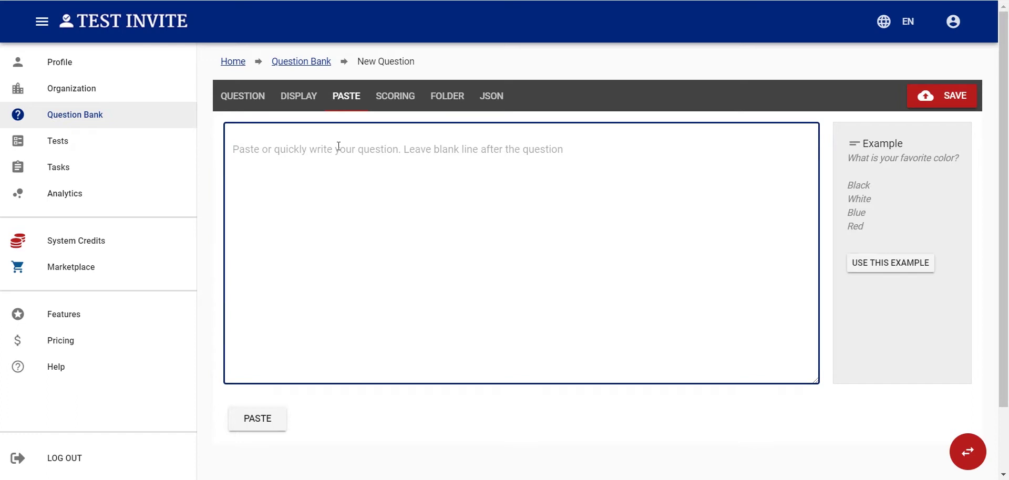
pyautogui.click(890, 264)
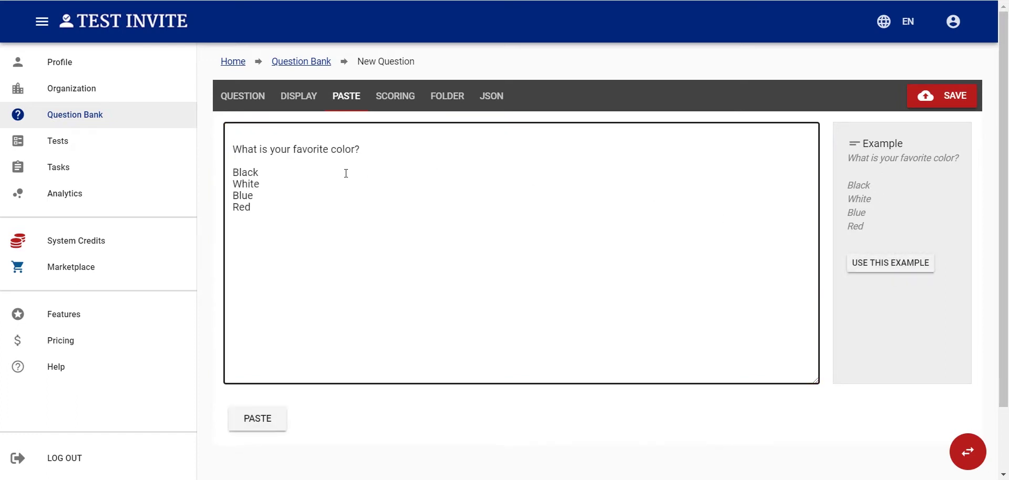
pyautogui.hotkey('ctrl', 'a')
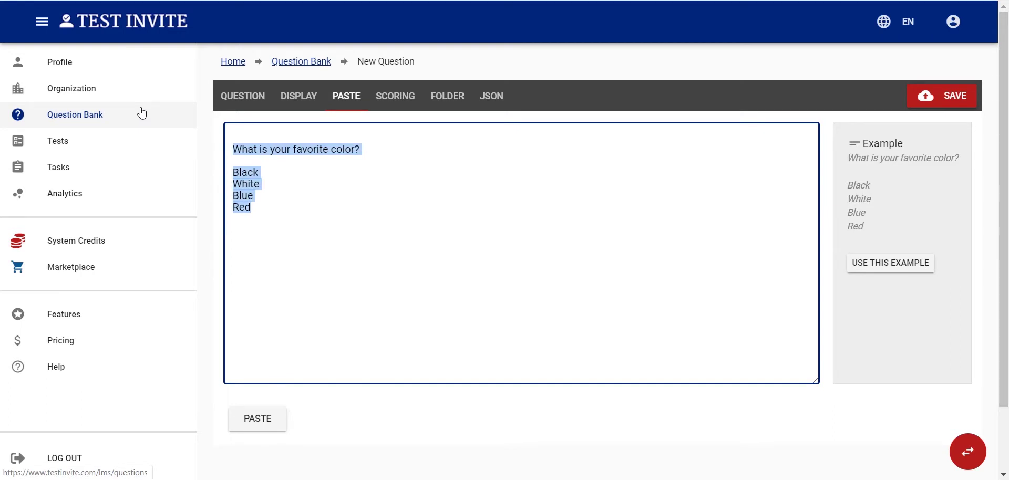
pyautogui.hotkey('ctrl', 'v')
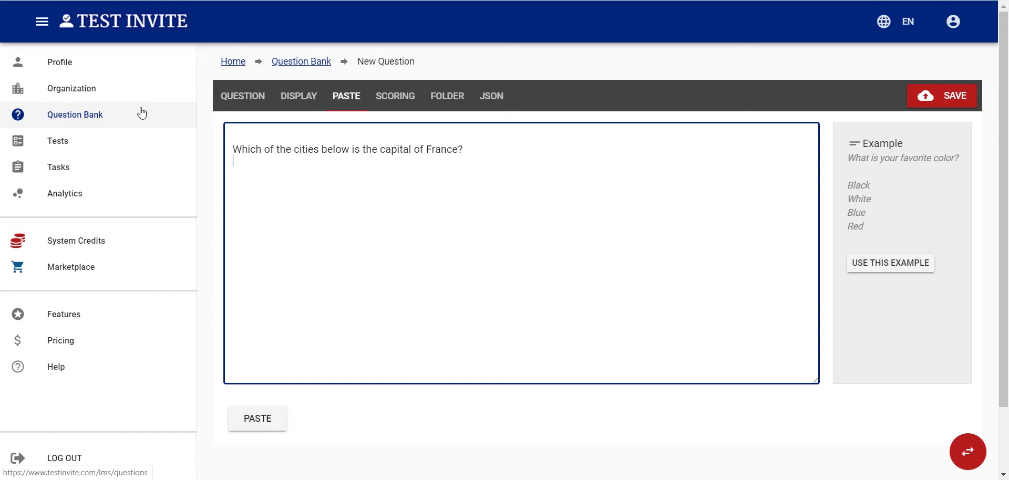
# Step: Add Paris, London and New York on separate lines after a blank line and convert the pasted text into the question
pyautogui.press('Return')
pyautogui.write('Paris')
pyautogui.press('Return')
pyautogui.write('London')
pyautogui.press('Return')
pyautogui.write('New York')
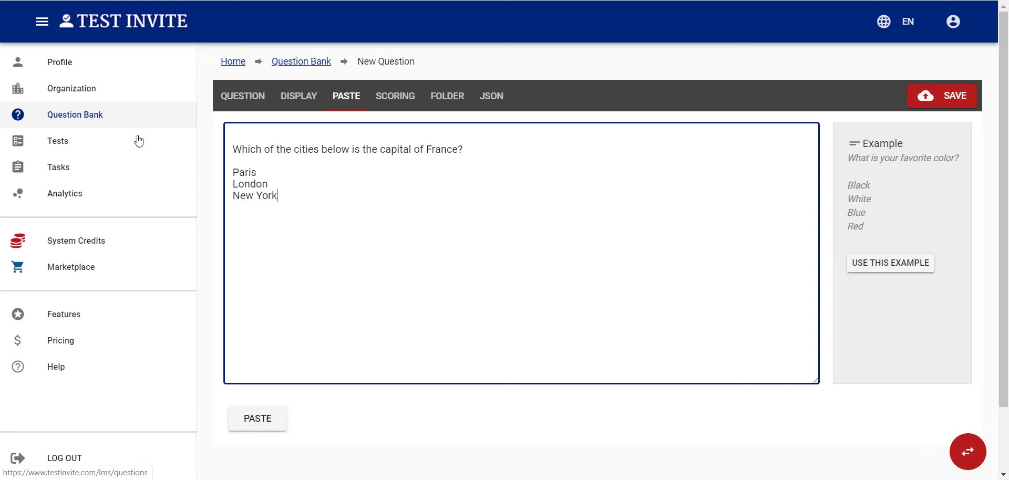
pyautogui.click(257, 419)
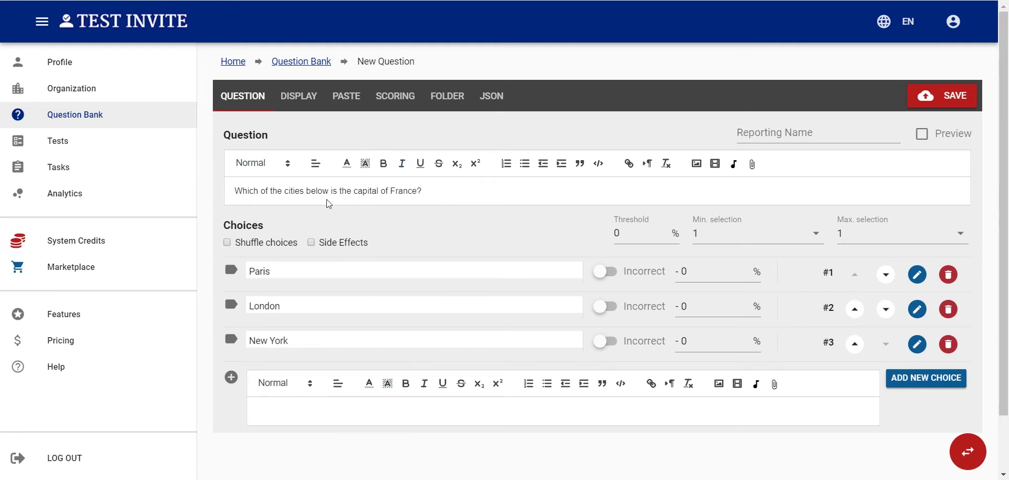
# Step: Add Ankara as a fourth line in the paste editor and convert the text into the question again
pyautogui.click(345, 100)
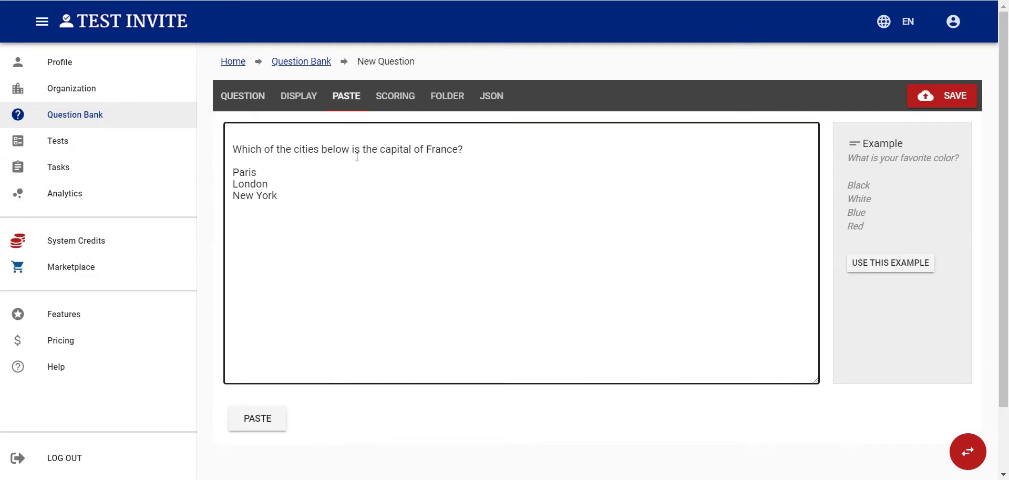
pyautogui.moveTo(465, 149); pyautogui.dragTo(233, 149)
pyautogui.click(232, 163)
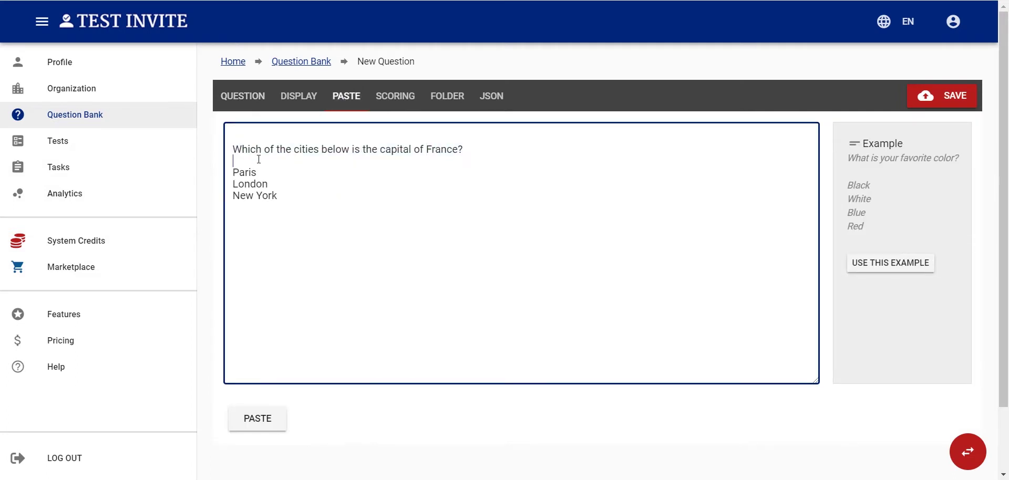
pyautogui.click(295, 197)
pyautogui.press('Return')
pyautogui.write('Ankara')
pyautogui.click(258, 419)
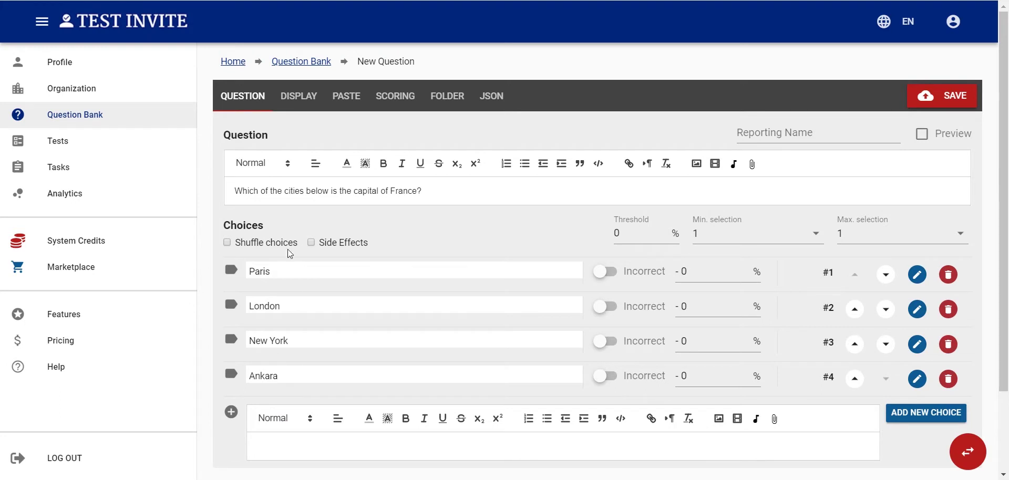
# Step: Mark Paris as the correct choice and enable shuffling of the choices
pyautogui.click(615, 273)
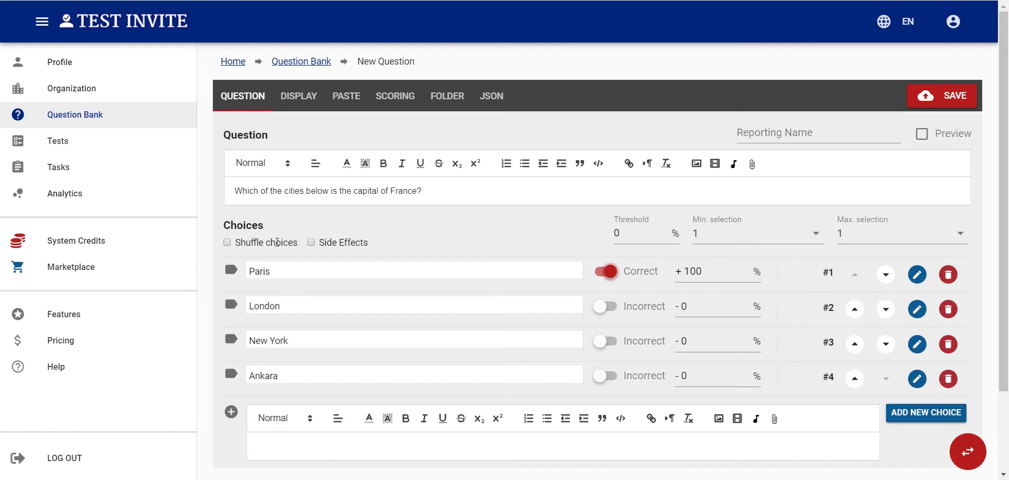
pyautogui.click(227, 242)
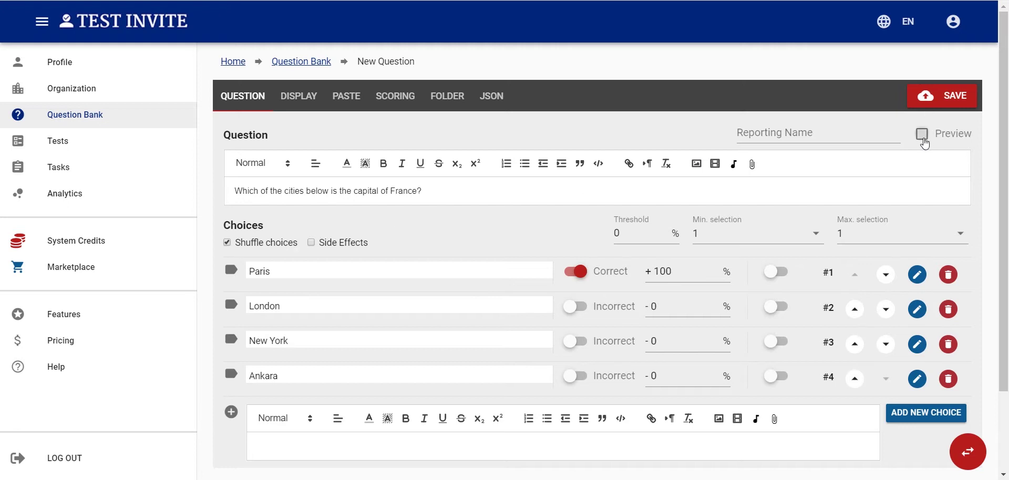
# Step: Turn on the question preview and check the score for answering New York
pyautogui.click(923, 135)
pyautogui.scroll(-4, 811, 170)
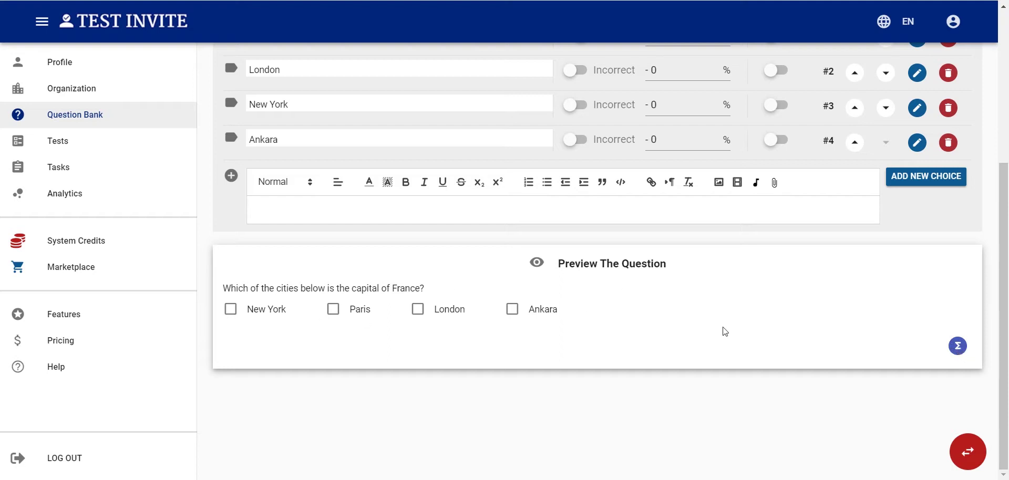
pyautogui.click(230, 312)
pyautogui.click(958, 345)
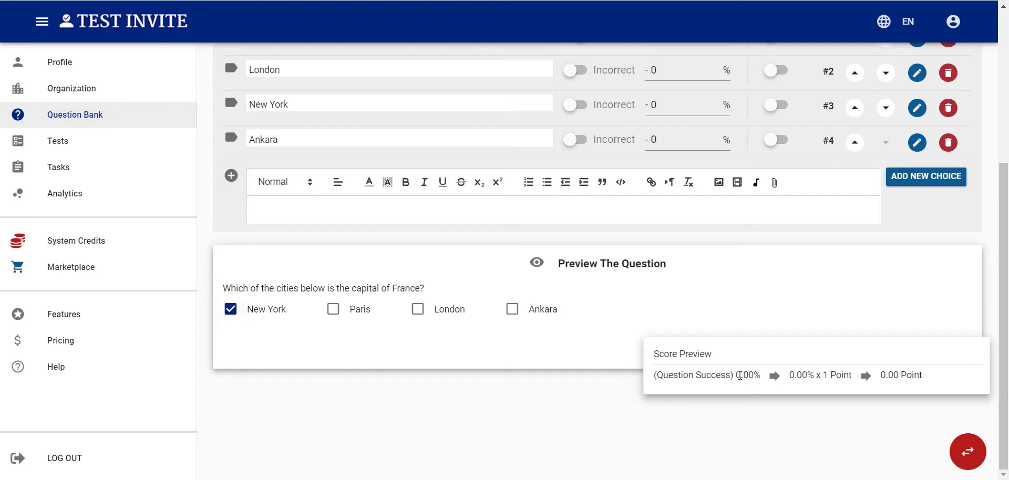
pyautogui.moveTo(737, 375); pyautogui.dragTo(759, 375)
pyautogui.click(444, 353)
# Step: Check the score for answering Paris in the preview, then clear that answer
pyautogui.click(333, 309)
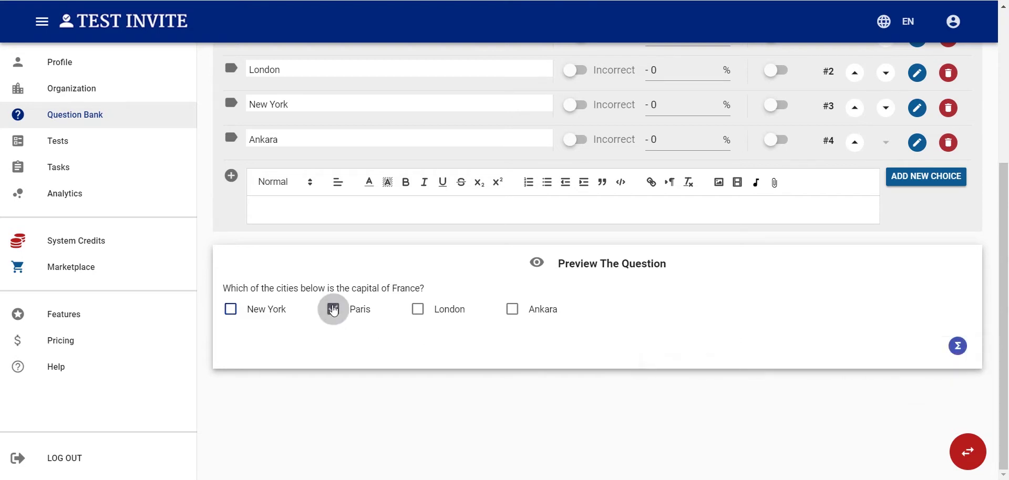
pyautogui.click(957, 346)
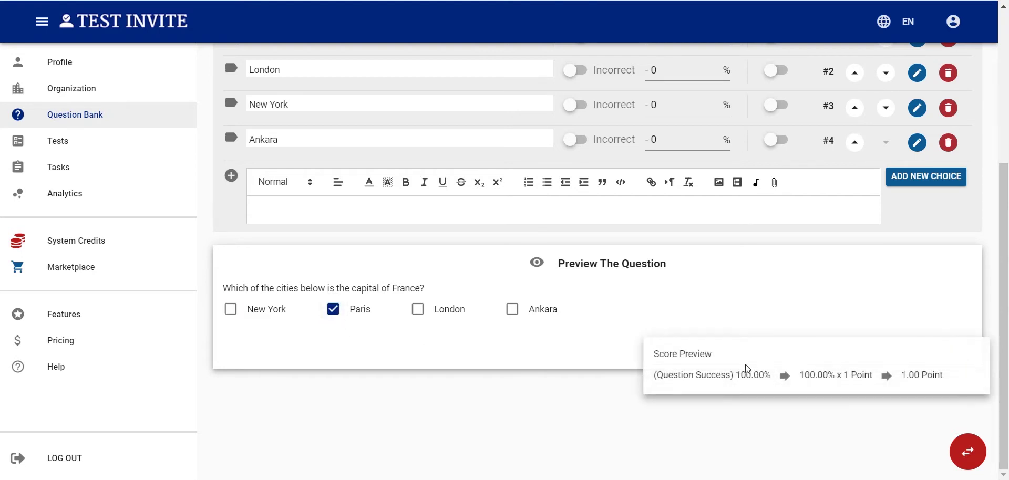
pyautogui.moveTo(736, 375); pyautogui.dragTo(769, 374)
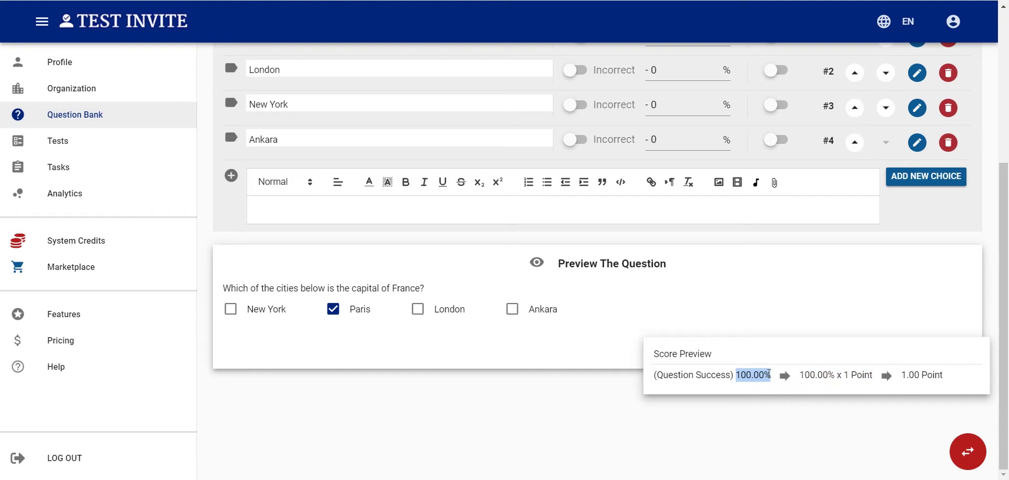
pyautogui.click(491, 335)
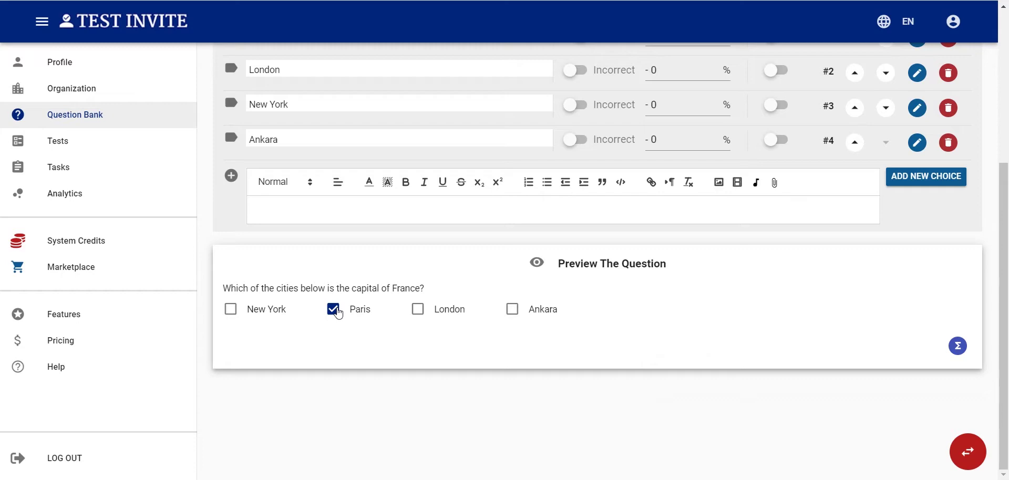
pyautogui.click(337, 311)
# Step: Set the maximum number of selections to 3
pyautogui.scroll(3, 421, 327)
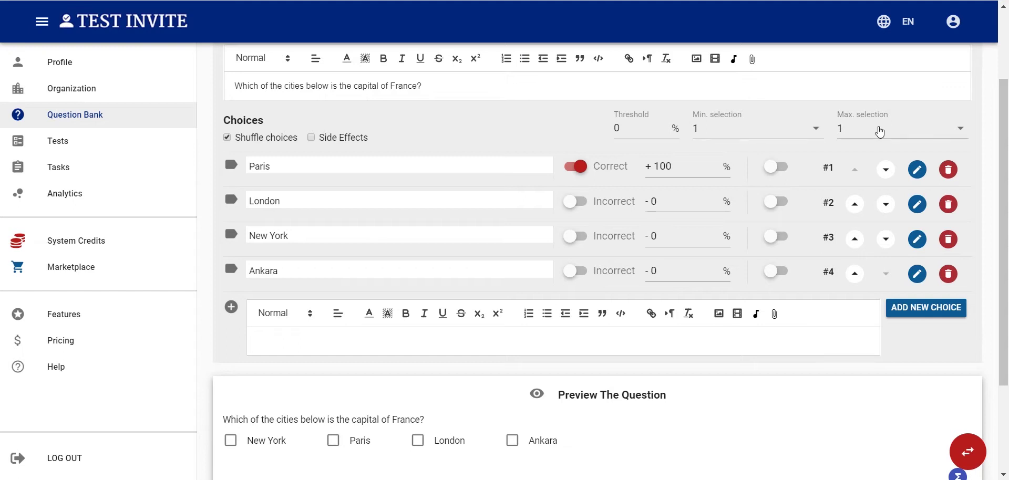
pyautogui.click(880, 132)
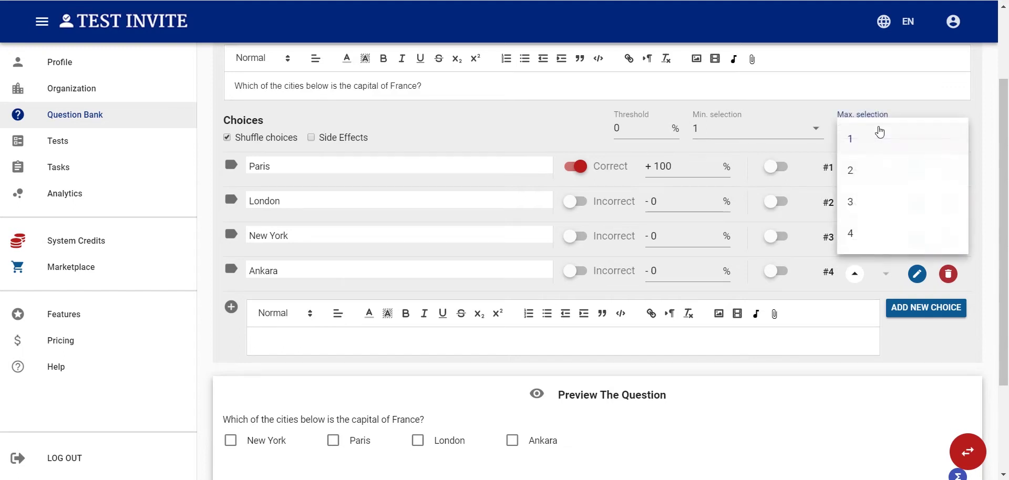
pyautogui.click(875, 208)
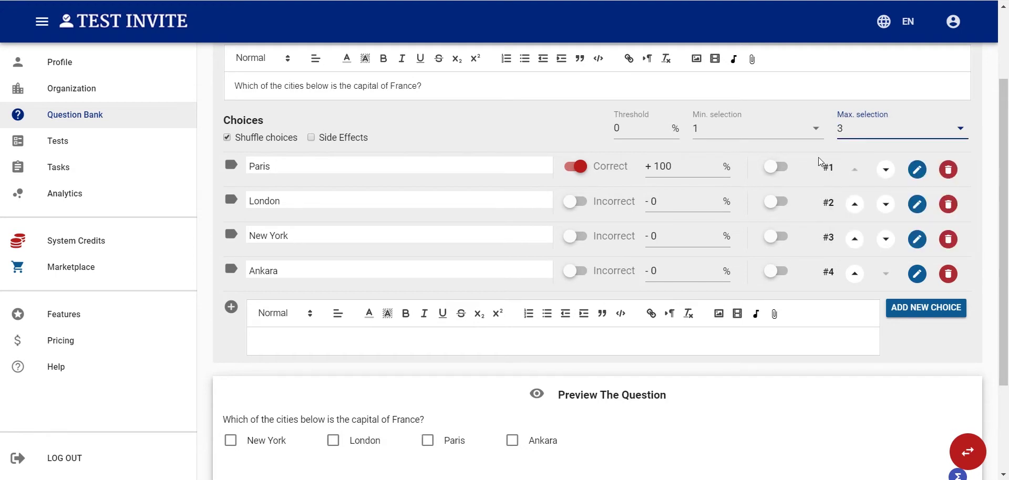
# Step: Test the maximum selection limit in the preview by choosing Ankara, Paris and London, then swapping London for New York
pyautogui.scroll(-3, 820, 161)
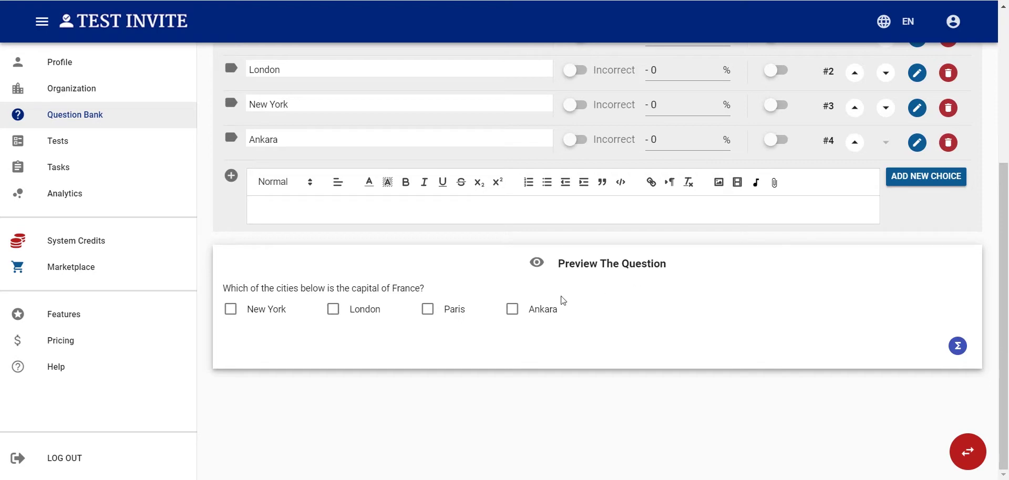
pyautogui.click(515, 310)
pyautogui.click(429, 311)
pyautogui.click(333, 310)
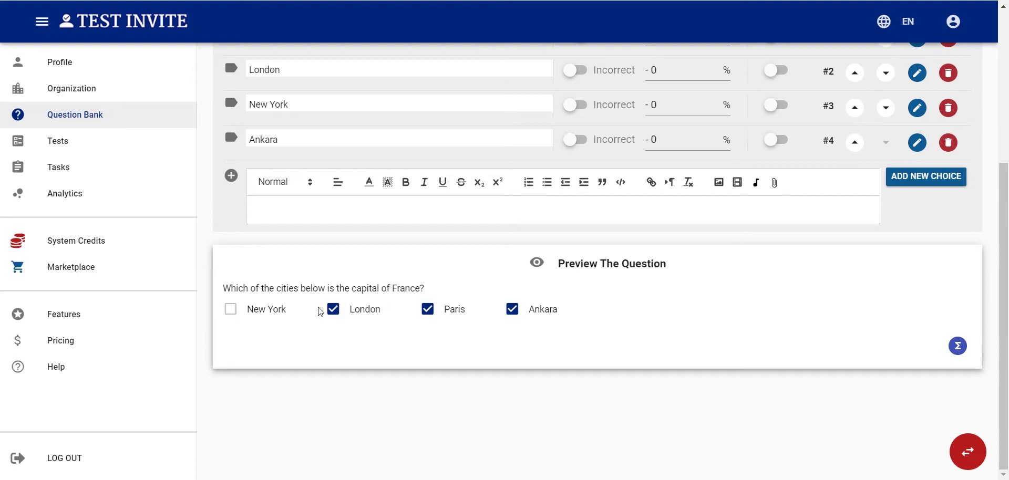
pyautogui.click(333, 310)
pyautogui.click(231, 310)
pyautogui.click(230, 309)
# Step: Set the minimum number of selections to 2
pyautogui.scroll(4, 701, 270)
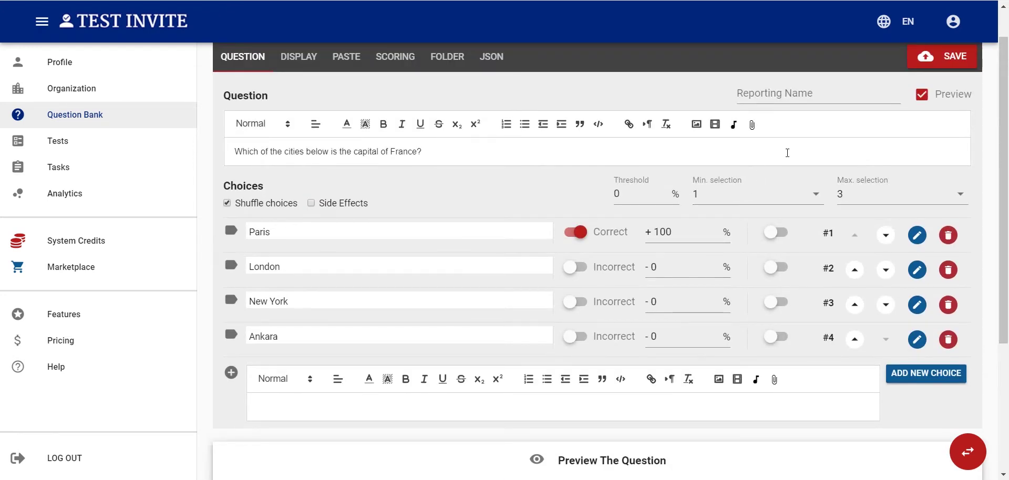
pyautogui.click(741, 194)
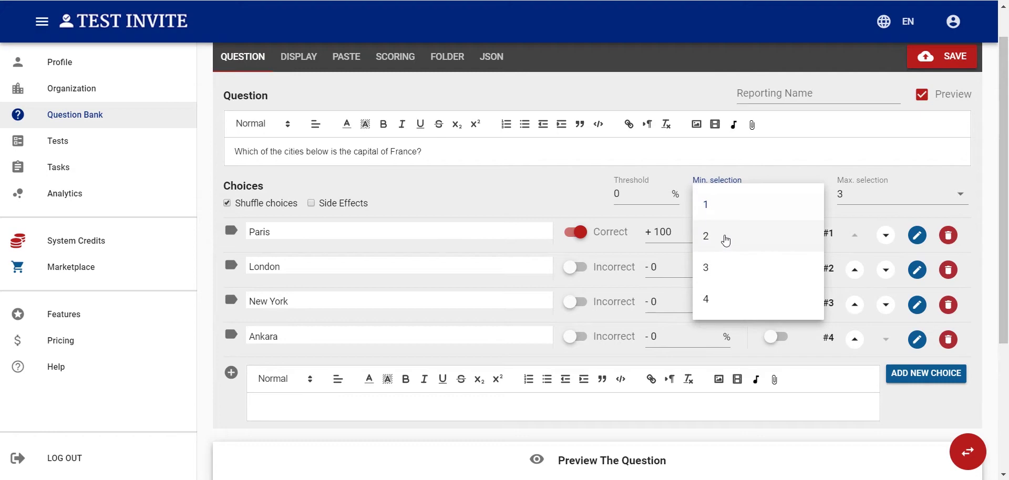
pyautogui.click(726, 236)
# Step: Test the minimum selection limit in the preview by leaving only Ankara selected, then adding New York
pyautogui.scroll(-3, 735, 326)
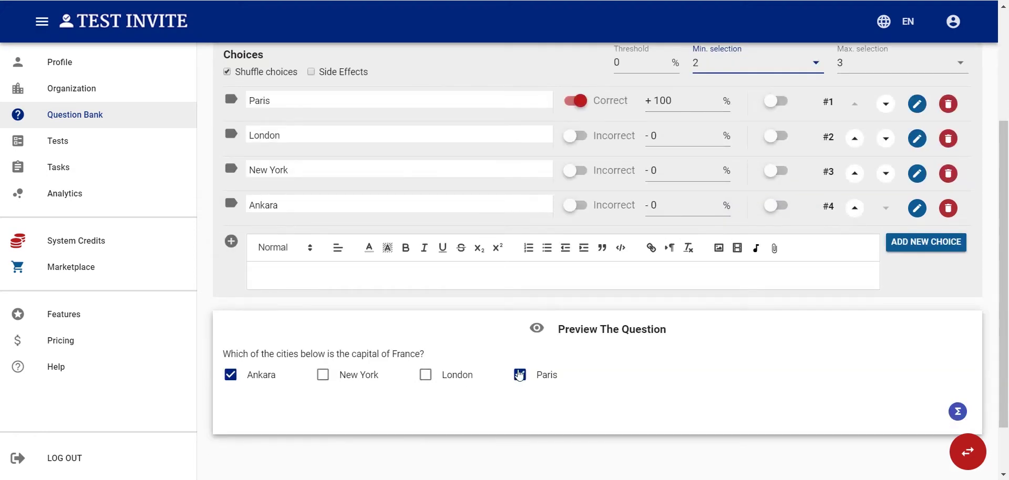
pyautogui.click(520, 375)
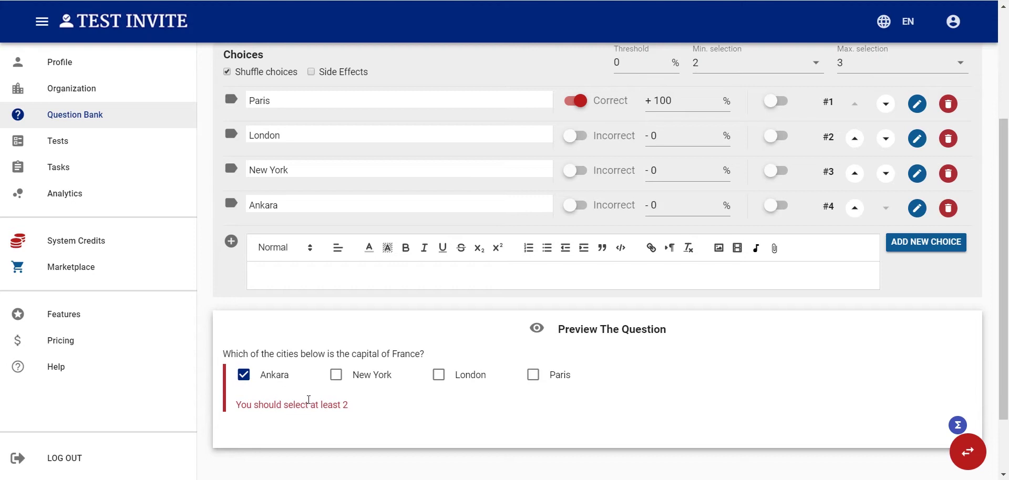
pyautogui.click(337, 376)
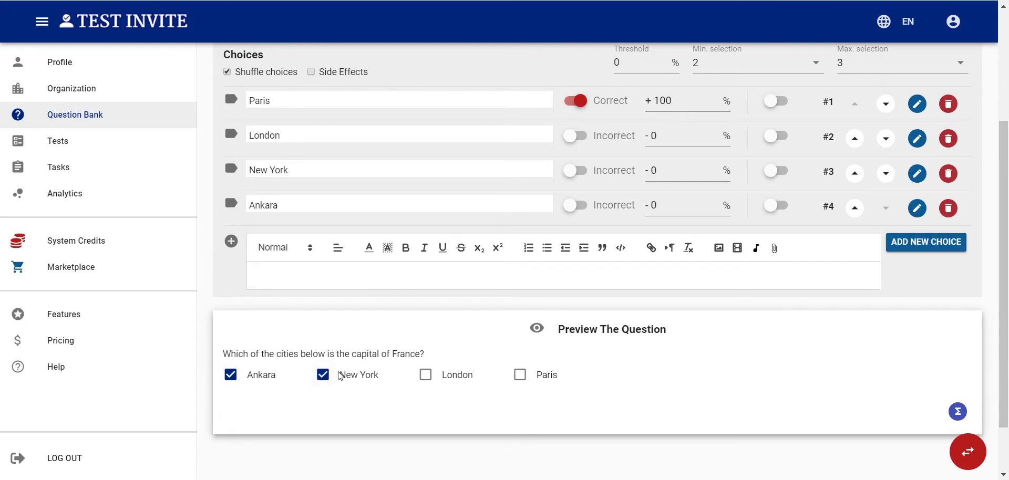
# Step: Mark Ankara as correct and set its score to 50%
pyautogui.scroll(3, 340, 376)
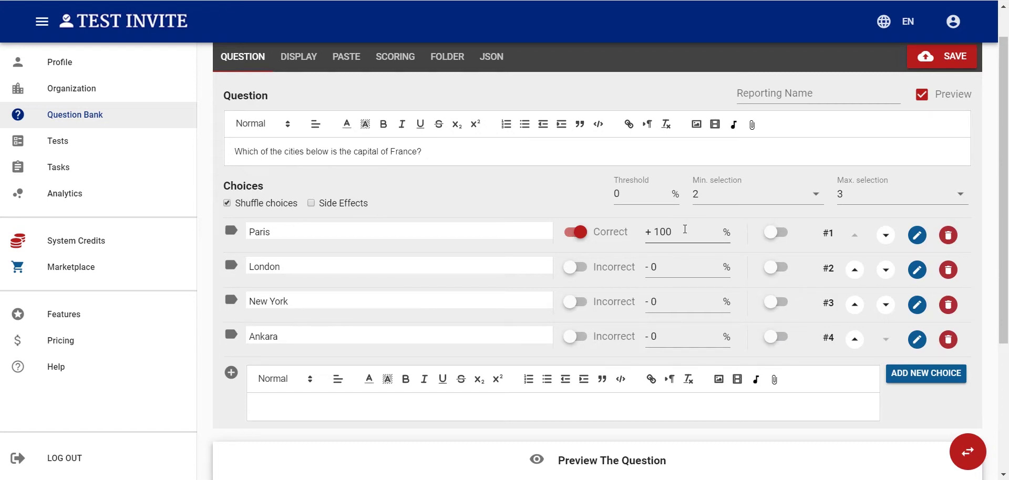
pyautogui.doubleClick(684, 229)
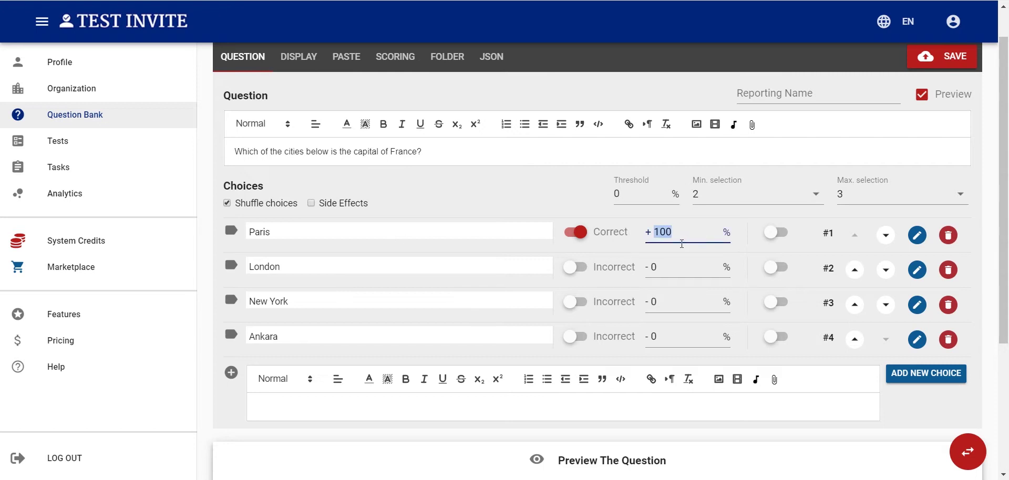
pyautogui.click(642, 338)
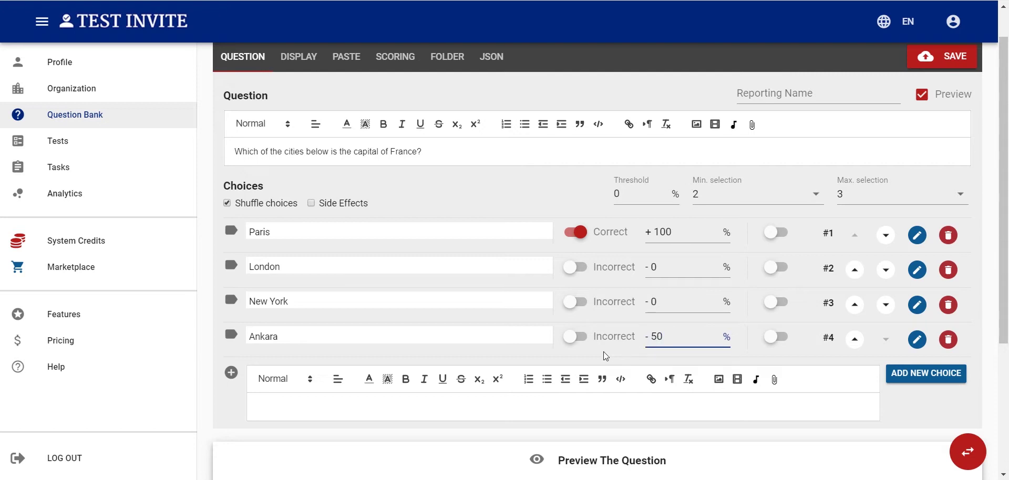
pyautogui.click(613, 338)
pyautogui.write('50')
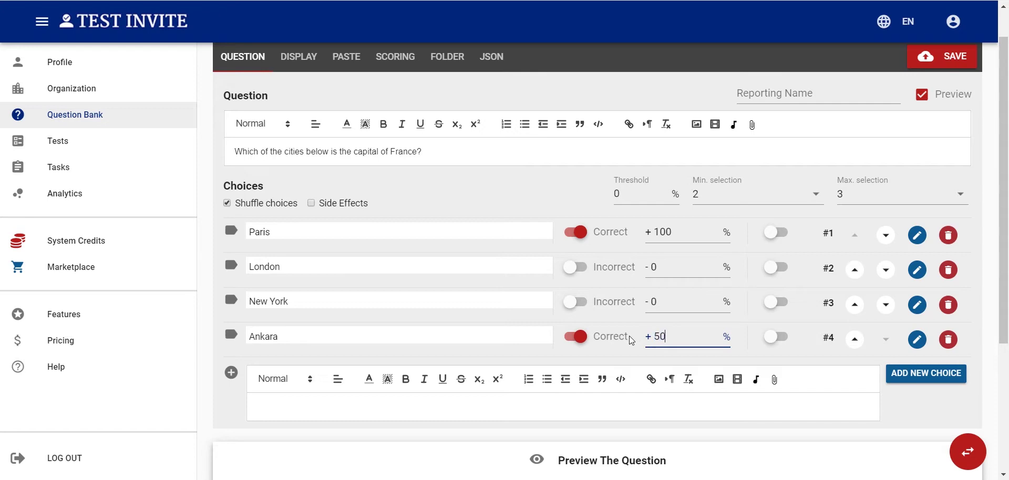
pyautogui.click(618, 357)
pyautogui.scroll(-4, 481, 284)
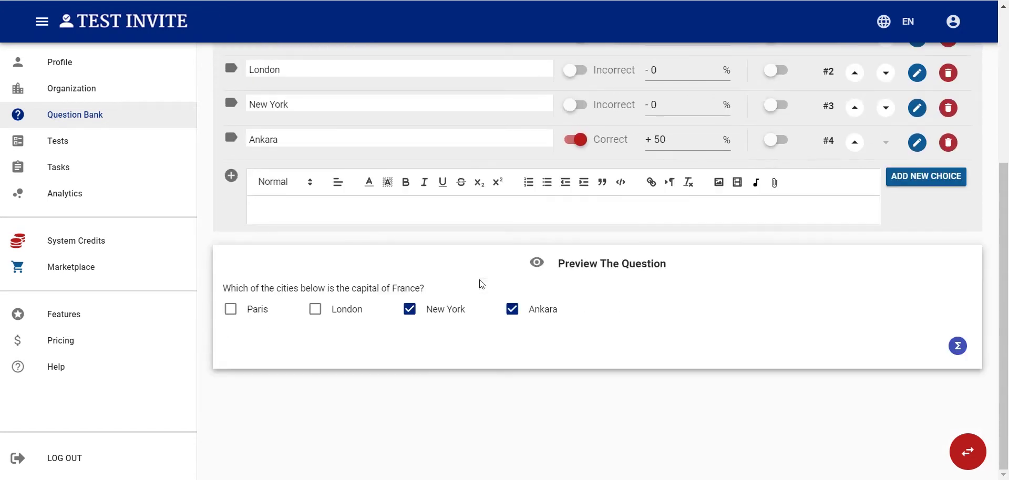
pyautogui.scroll(2, 481, 285)
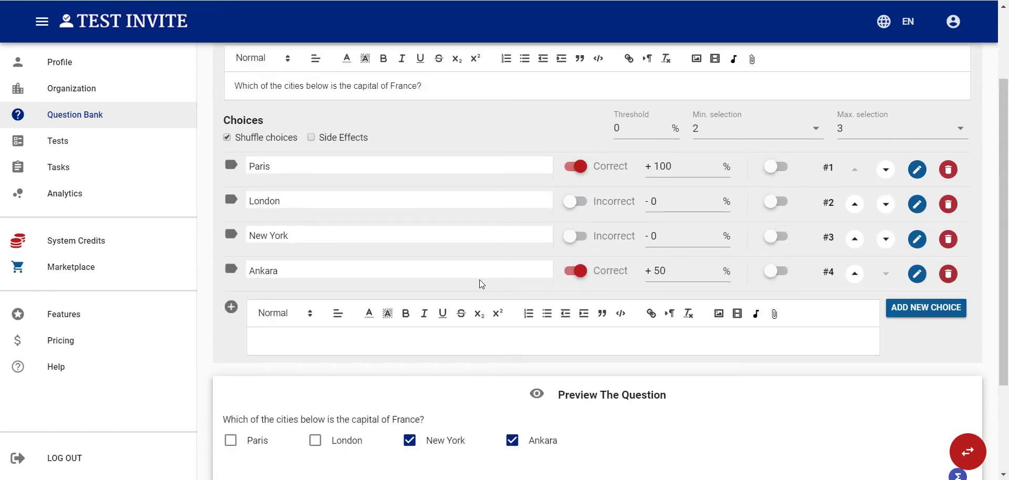
pyautogui.scroll(-1, 508, 253)
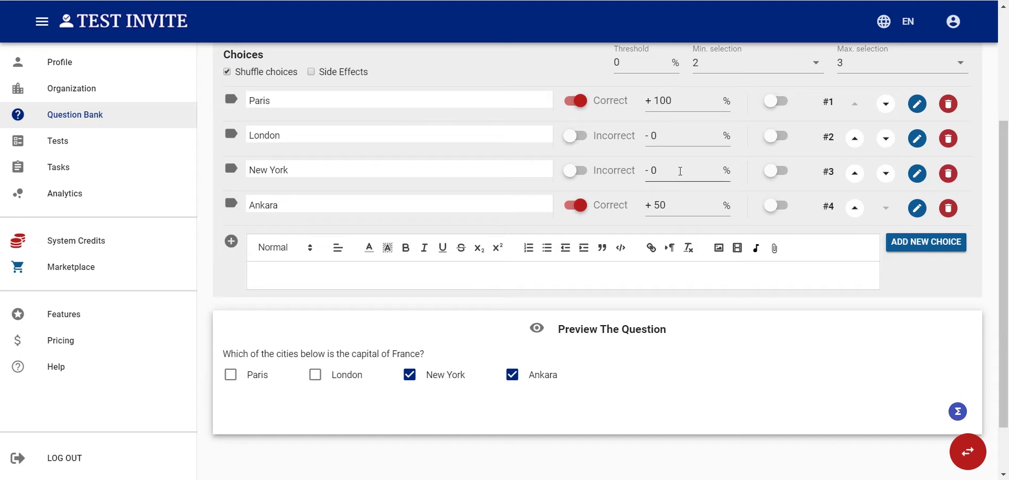
# Step: Try a 20% penalty on the New York choice and restore it to 0%
pyautogui.click(680, 171)
pyautogui.write('20')
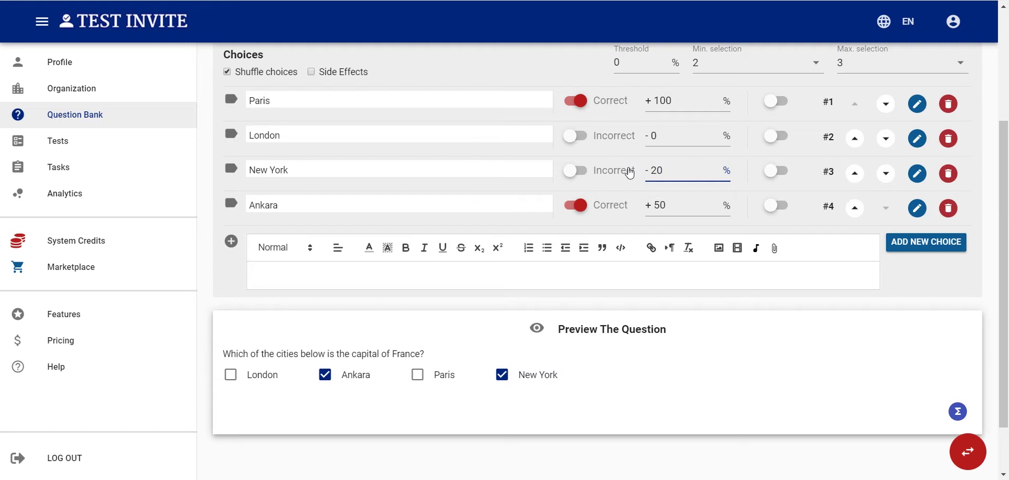
pyautogui.press('BackSpace')
pyautogui.press('BackSpace')
pyautogui.write('0')
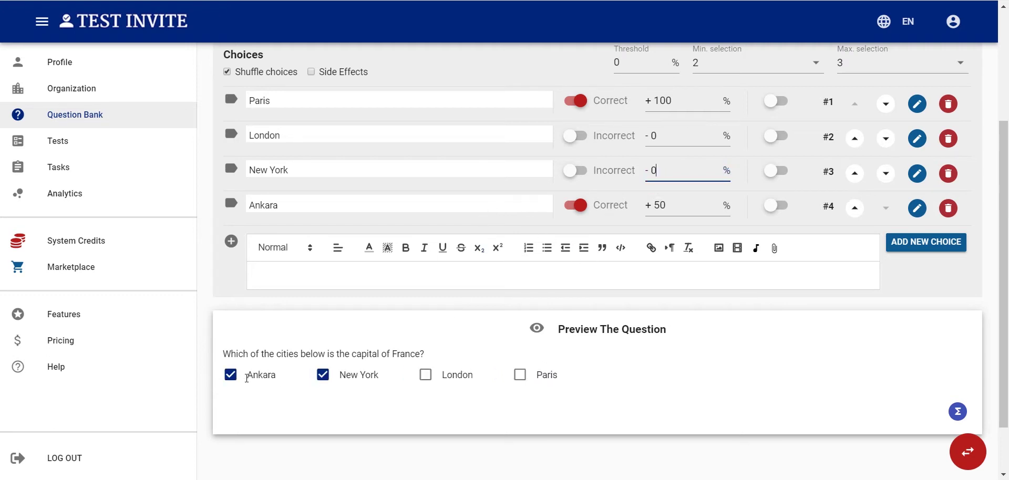
# Step: Check the score preview with Ankara and New York selected
pyautogui.click(240, 395)
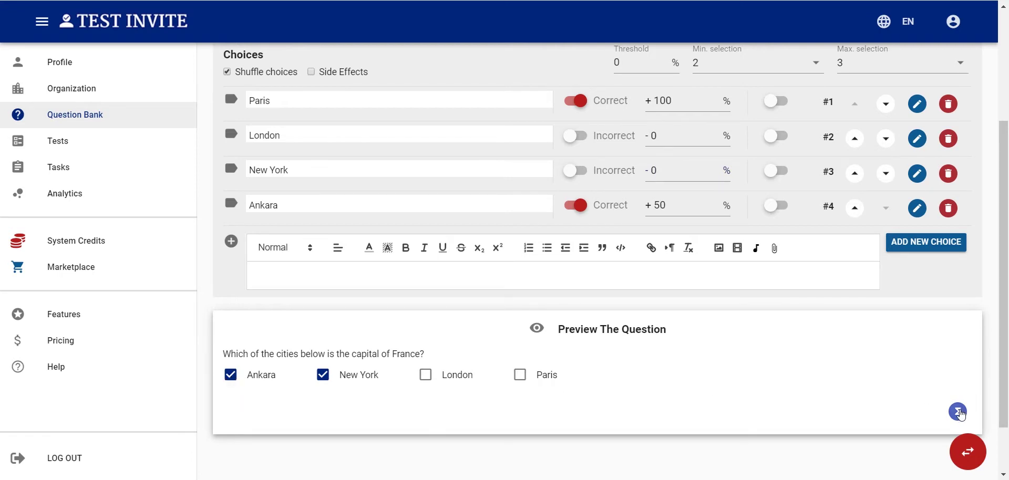
pyautogui.click(958, 411)
pyautogui.moveTo(737, 439); pyautogui.dragTo(765, 441)
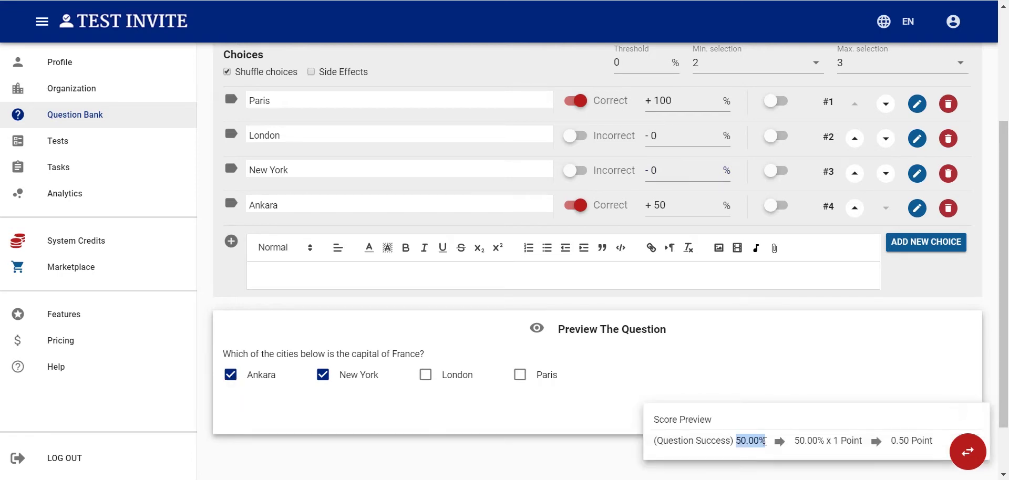
pyautogui.click(603, 405)
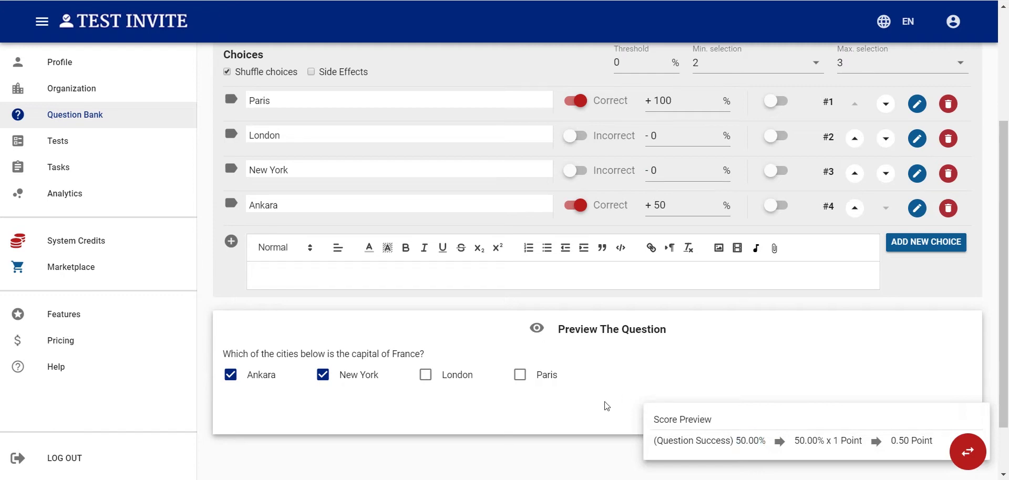
# Step: Set the scoring threshold for the choices to 70%
pyautogui.scroll(3, 611, 362)
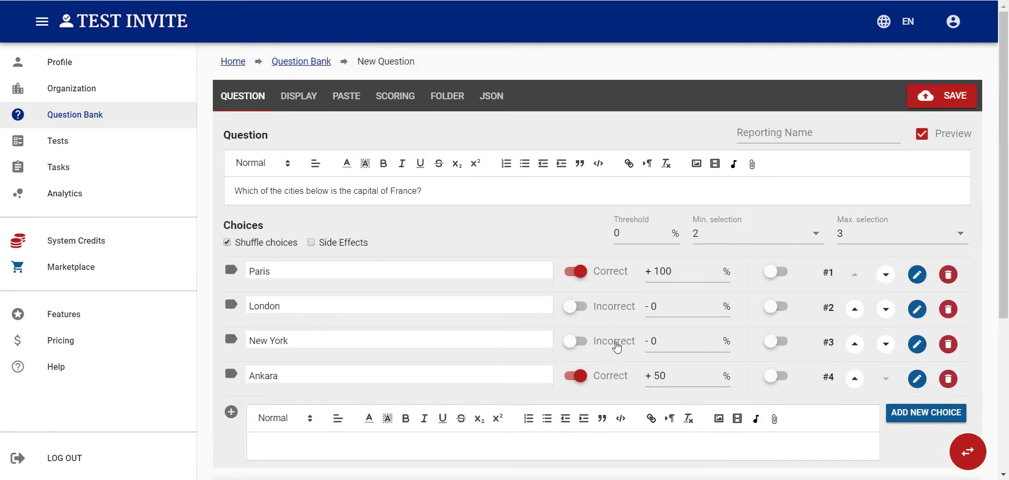
pyautogui.scroll(-3, 611, 349)
pyautogui.doubleClick(618, 103)
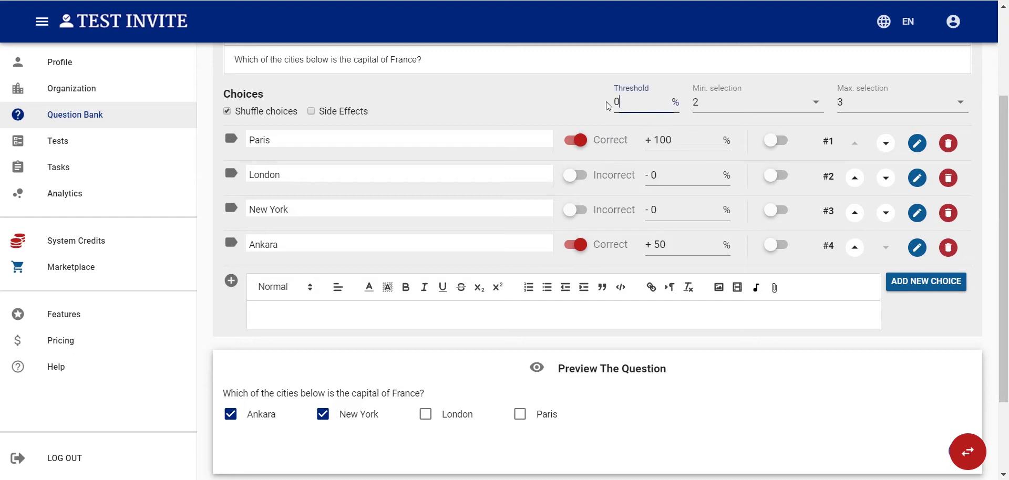
pyautogui.write('70')
pyautogui.click(596, 103)
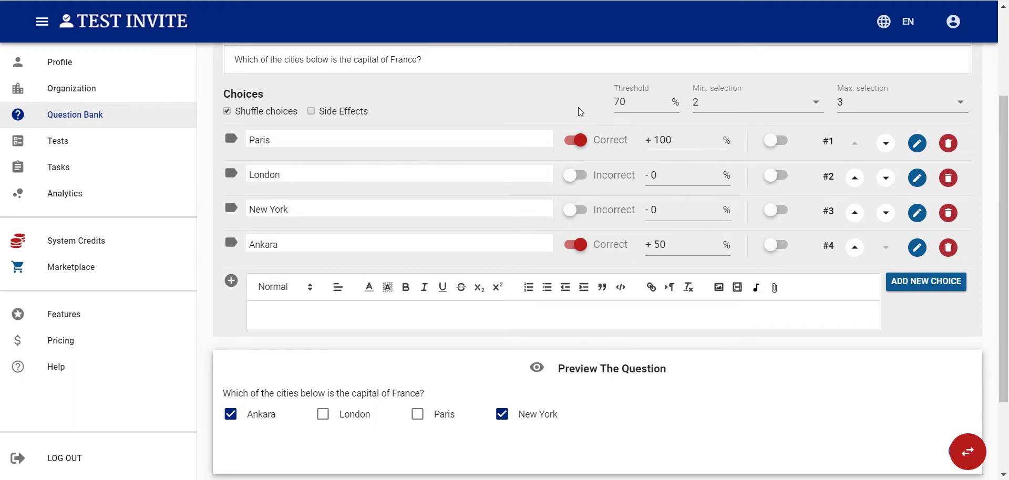
# Step: Check how the 70% threshold affects the score preview for Ankara and New York
pyautogui.scroll(-1, 580, 112)
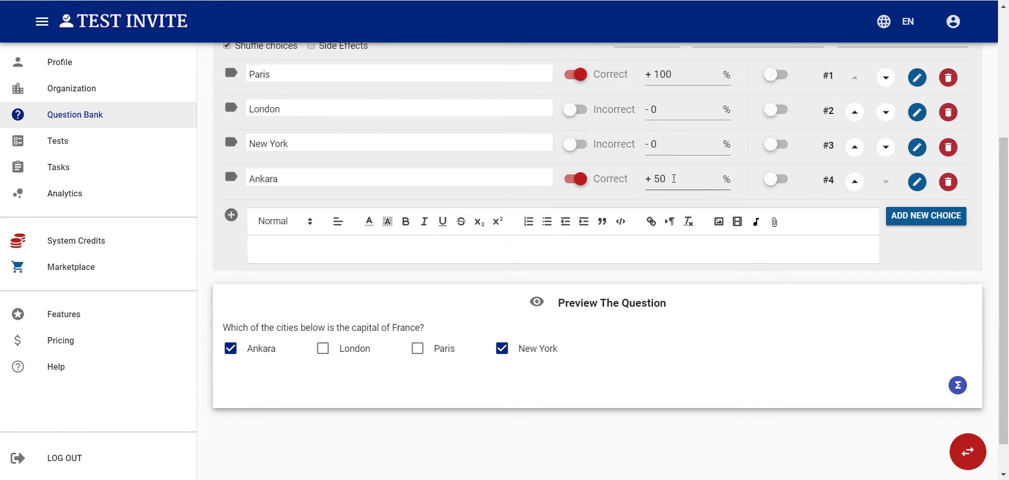
pyautogui.click(957, 386)
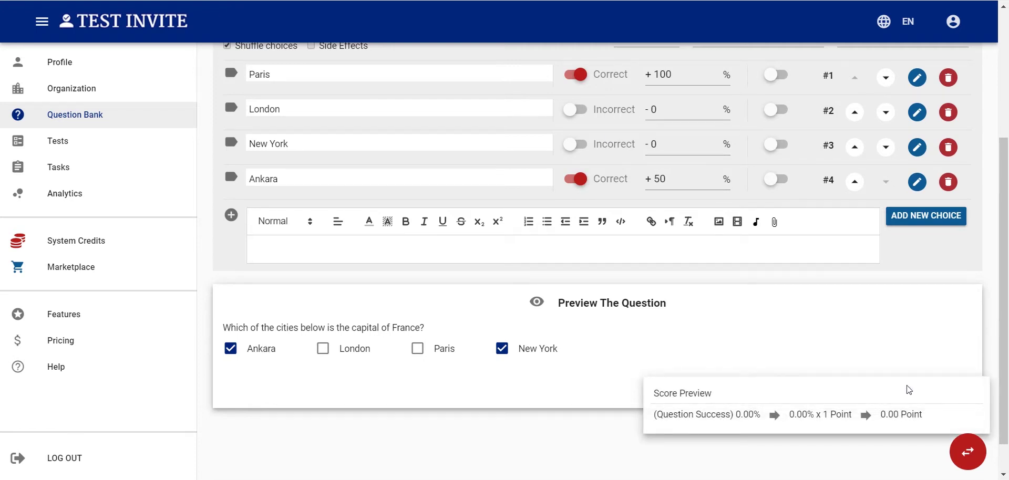
pyautogui.moveTo(745, 414); pyautogui.dragTo(729, 354)
# Step: Open the Paris choice in its rich text editor and cancel the edit
pyautogui.scroll(4, 730, 353)
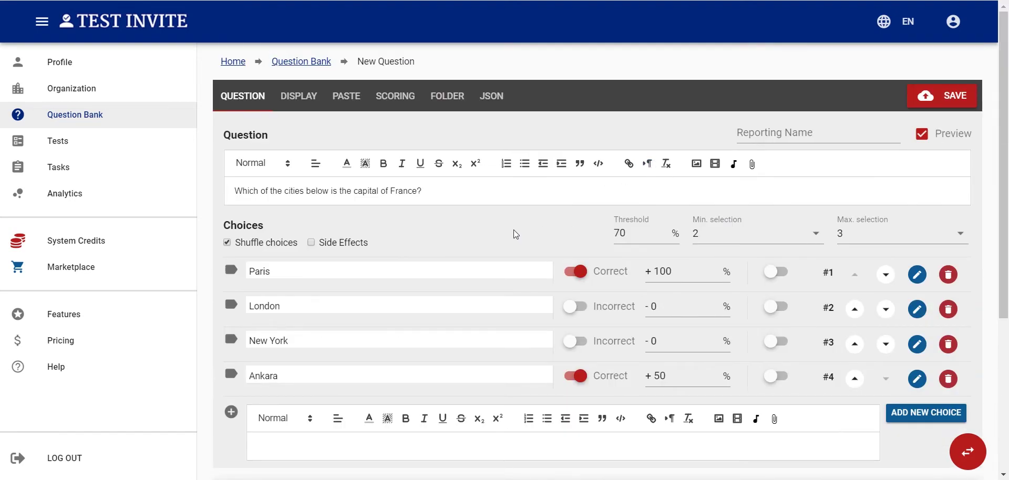
pyautogui.scroll(-2, 514, 234)
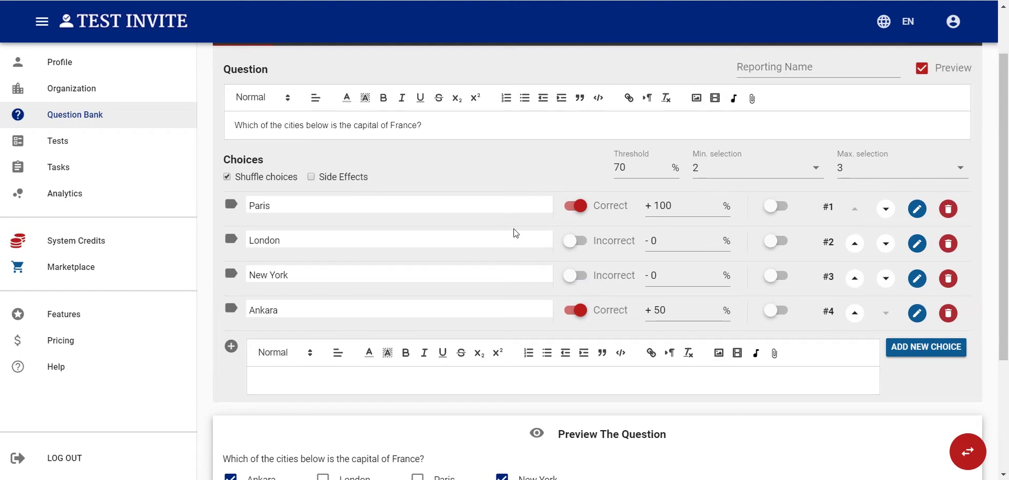
pyautogui.scroll(2, 514, 234)
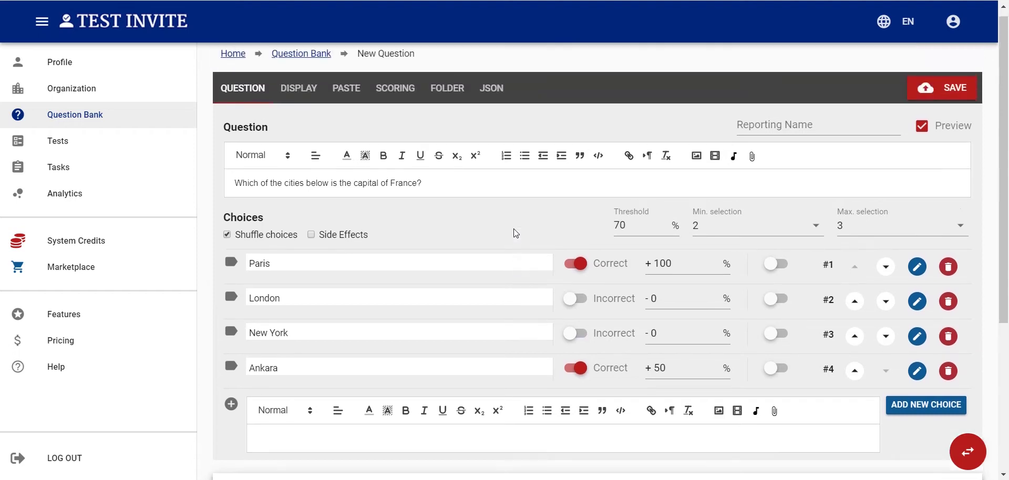
pyautogui.click(917, 274)
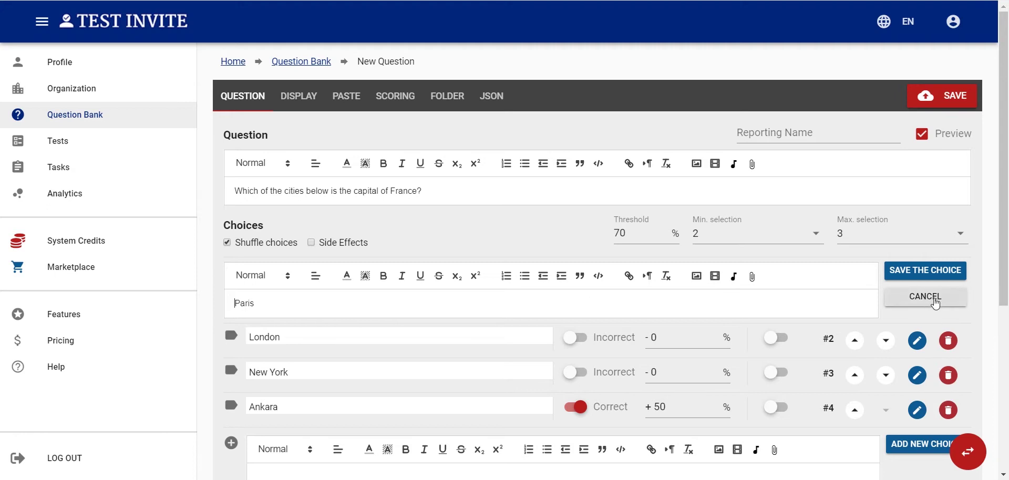
pyautogui.click(935, 304)
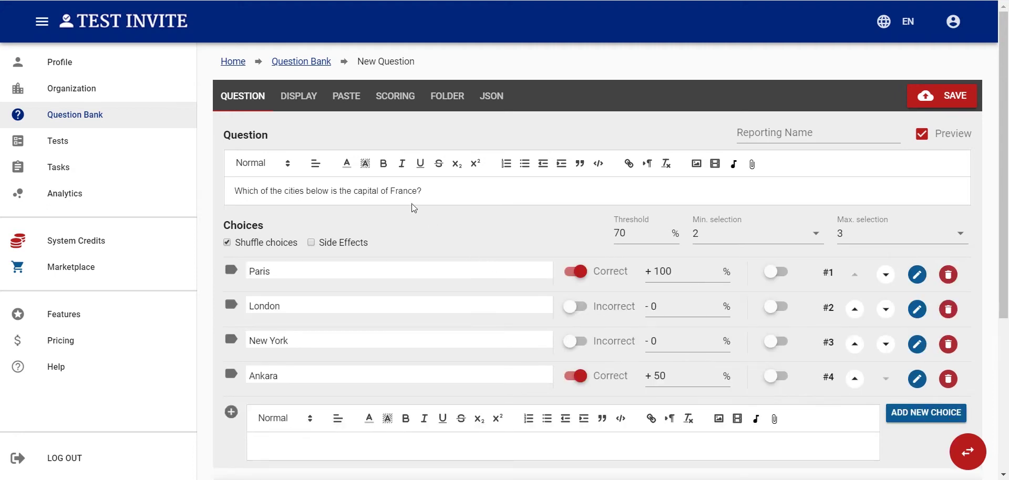
# Step: Set the display direction of the choices to Column
pyautogui.click(300, 97)
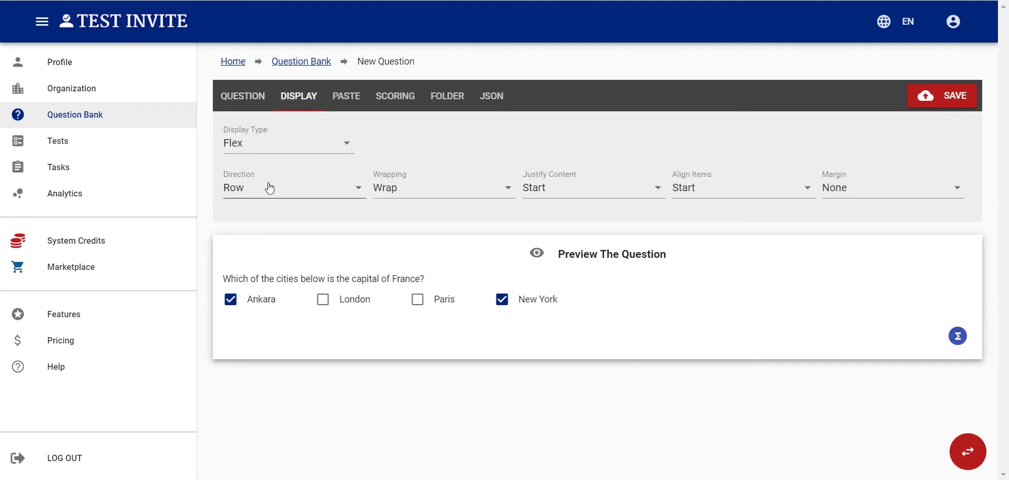
pyautogui.click(270, 188)
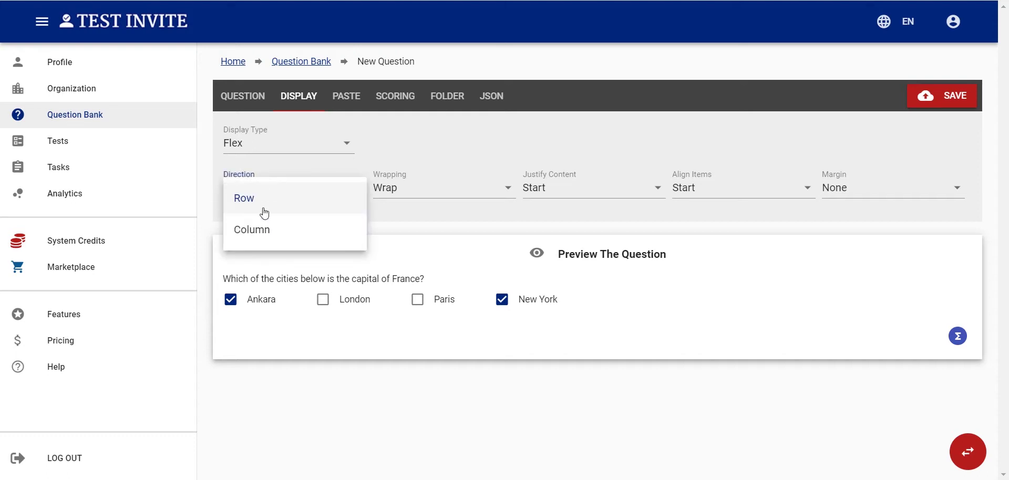
pyautogui.click(259, 237)
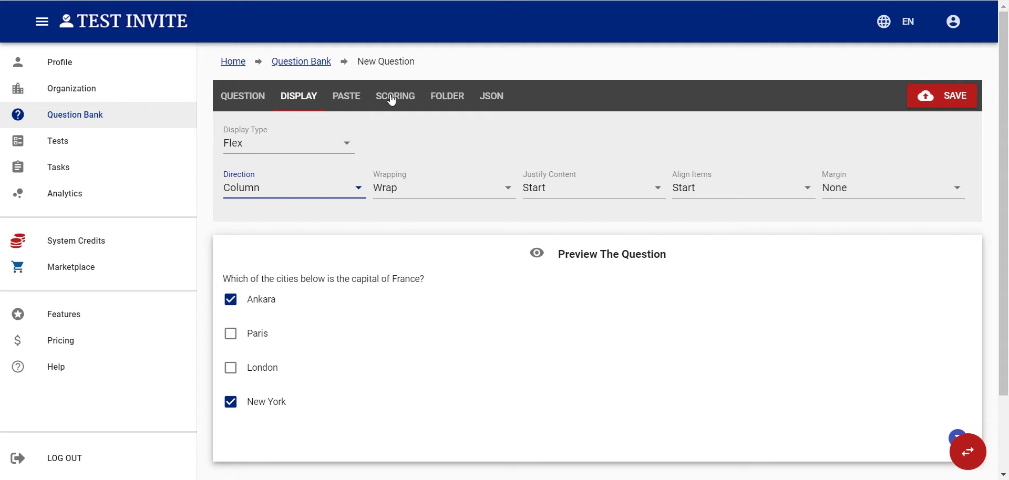
# Step: Pick the Math folder for the question and replace it with a new folder named Geography
pyautogui.click(455, 99)
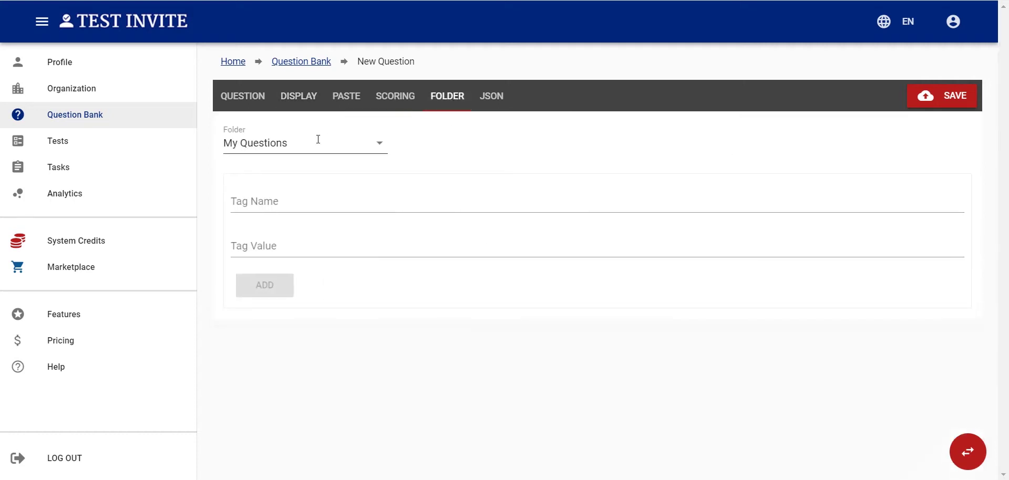
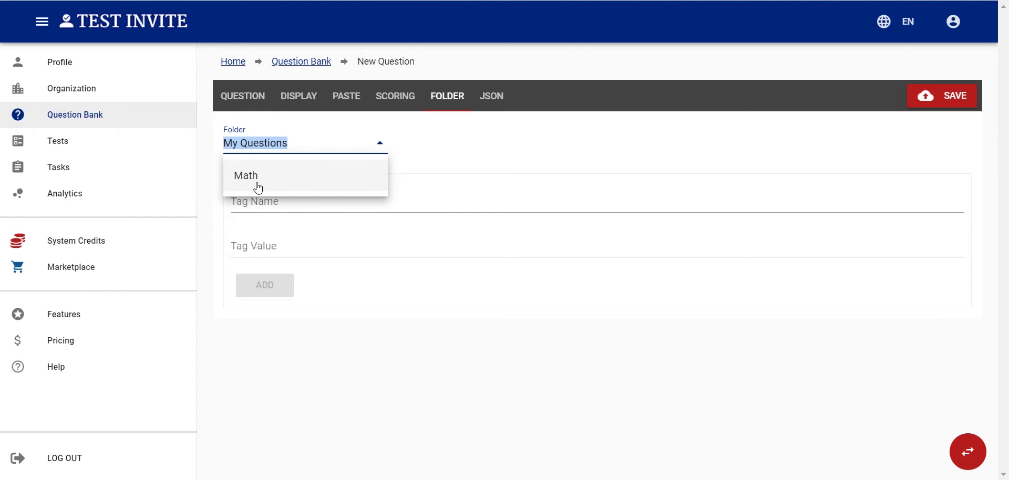
pyautogui.click(257, 188)
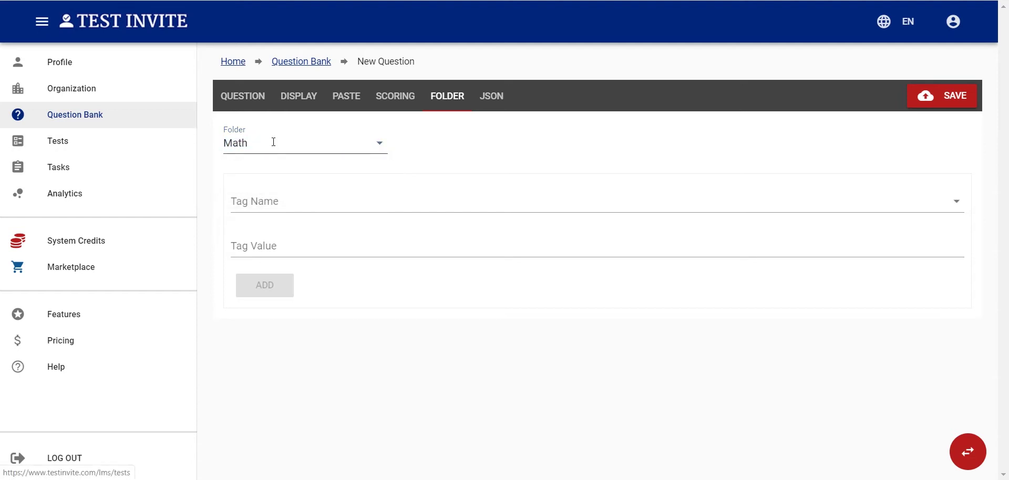
pyautogui.moveTo(273, 140); pyautogui.dragTo(196, 149)
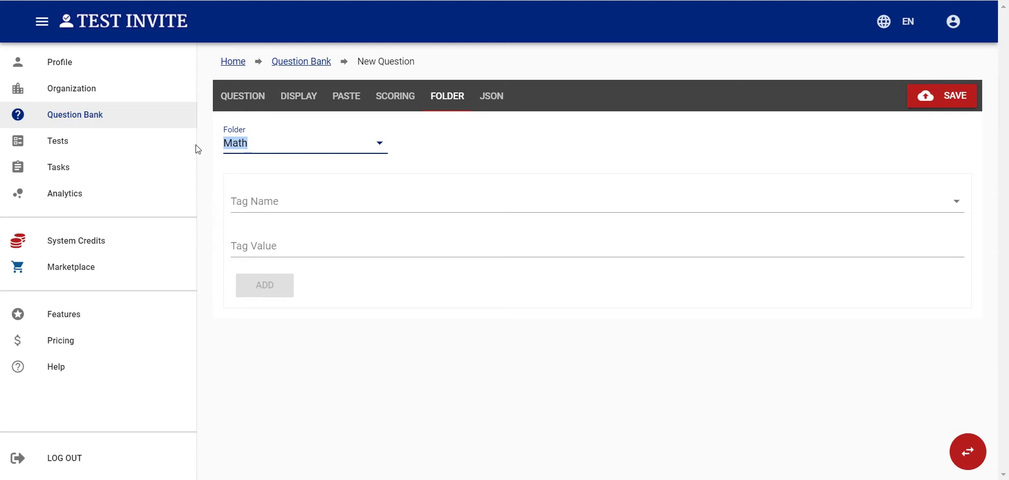
pyautogui.write('GE')
pyautogui.press('BackSpace')
pyautogui.write('eography')
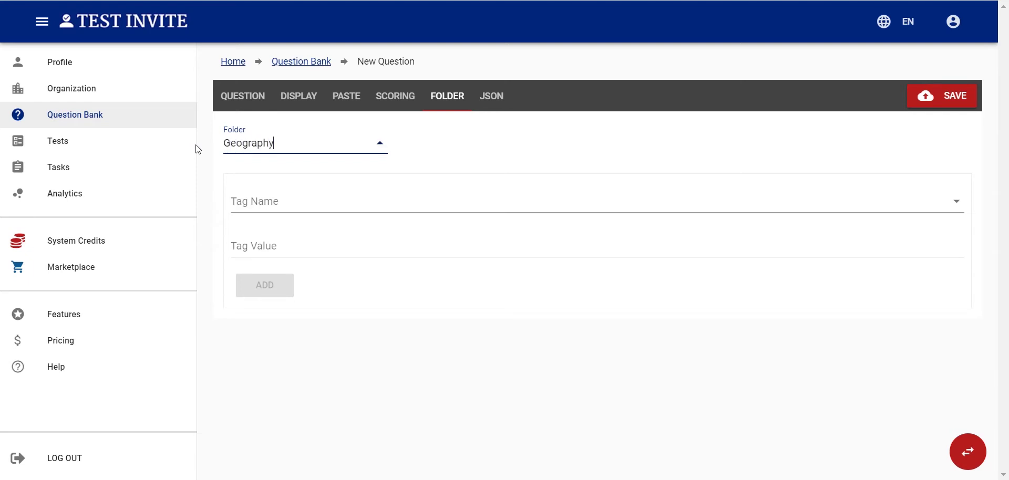
# Step: Add a tag named level with the value beginner to the question
pyautogui.click(343, 202)
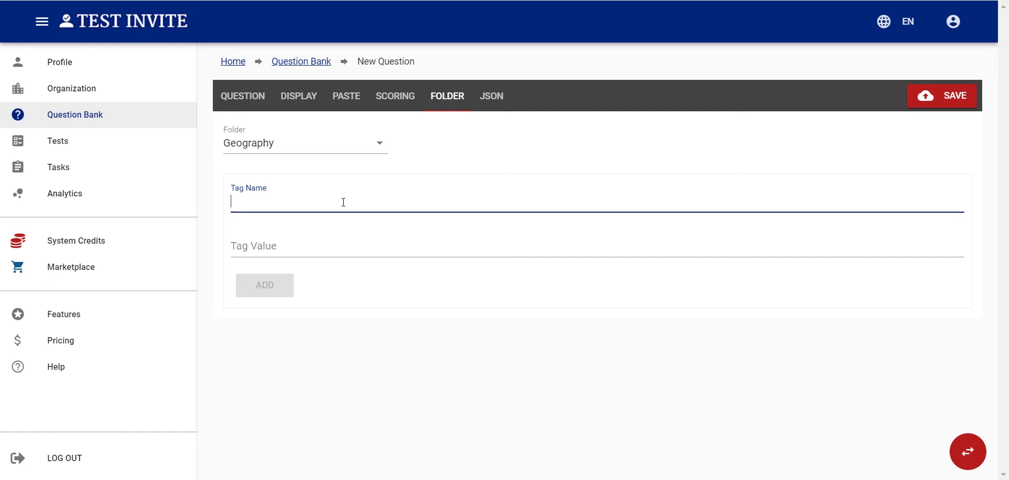
pyautogui.write('level')
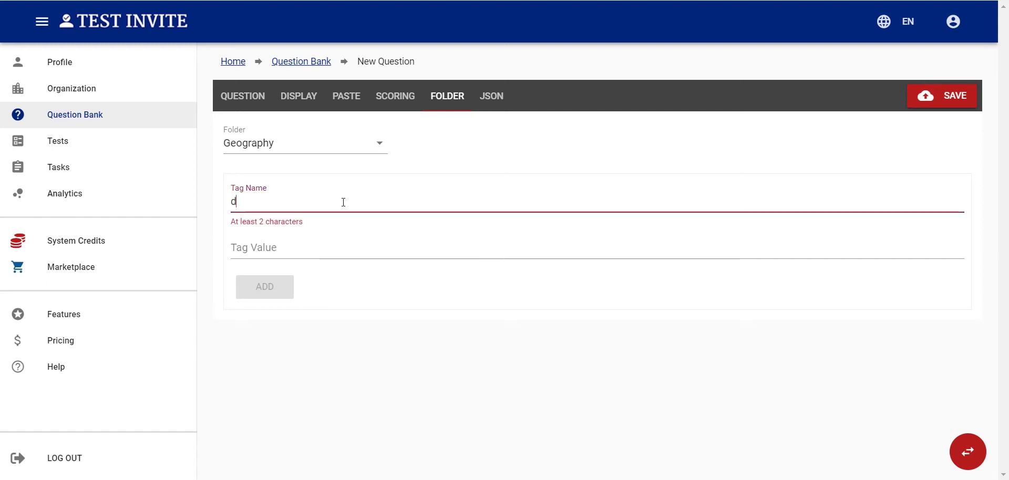
pyautogui.press('Tab')
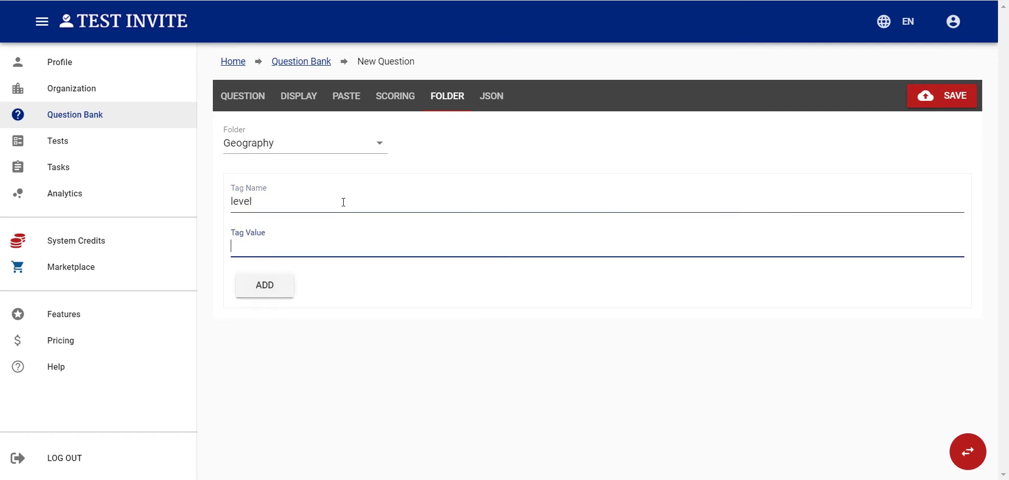
pyautogui.write('beginner')
pyautogui.press('Tab')
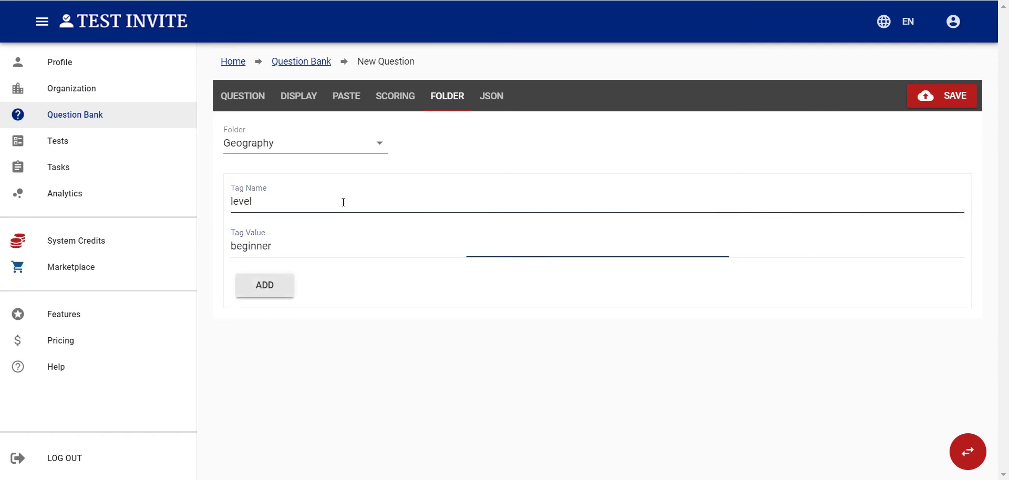
pyautogui.press('Return')
# Step: Add a second tag named group with the value g100
pyautogui.click(343, 203)
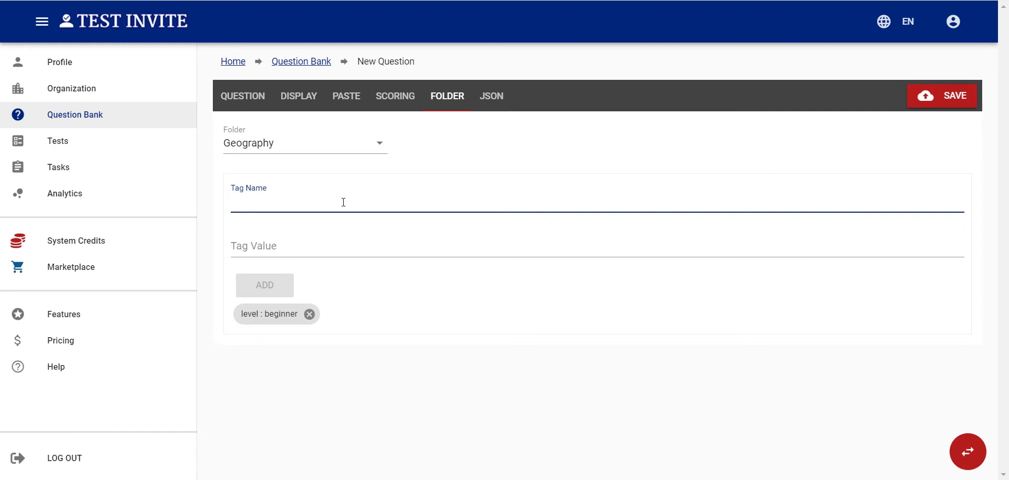
pyautogui.write('group')
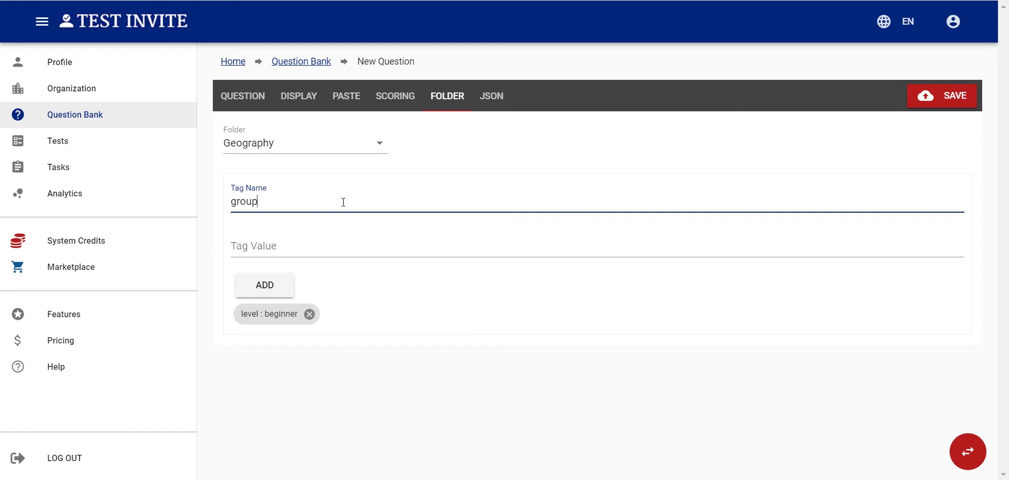
pyautogui.press('Tab')
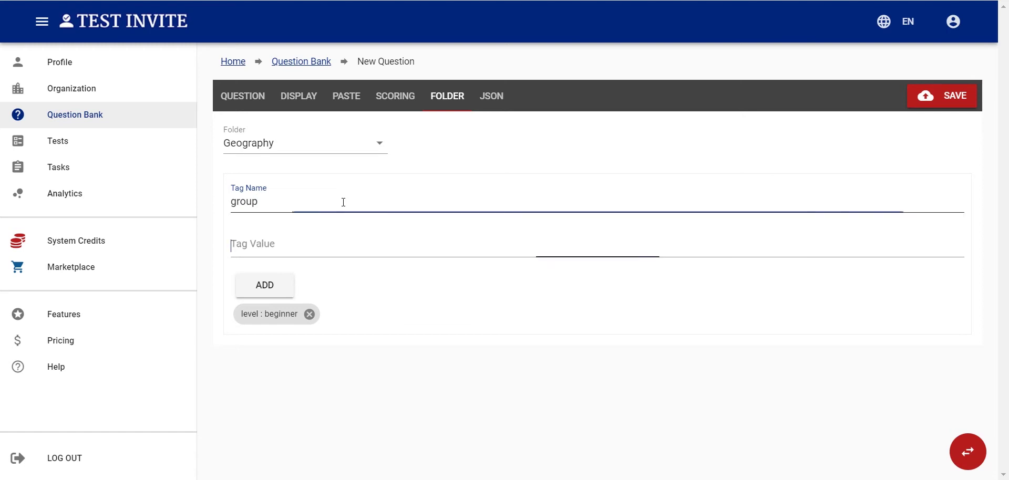
pyautogui.write('g100')
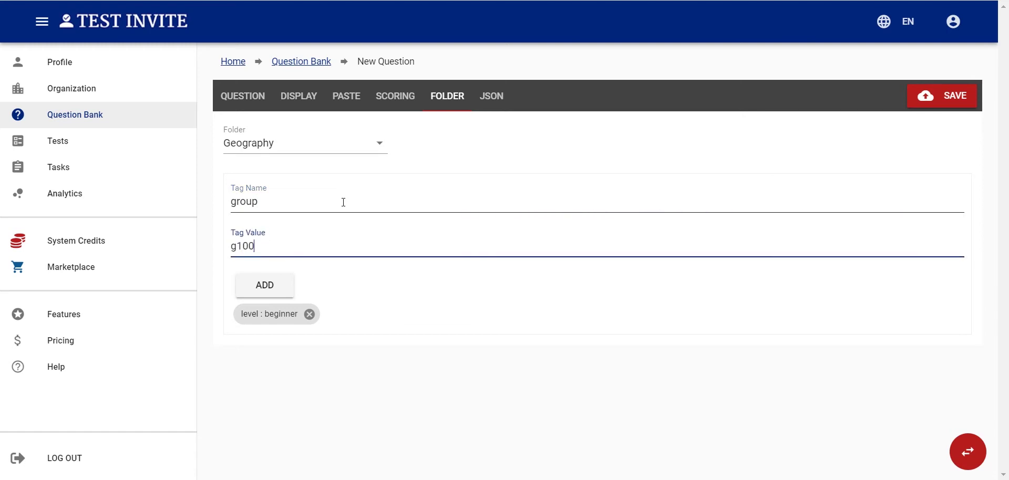
pyautogui.click(274, 290)
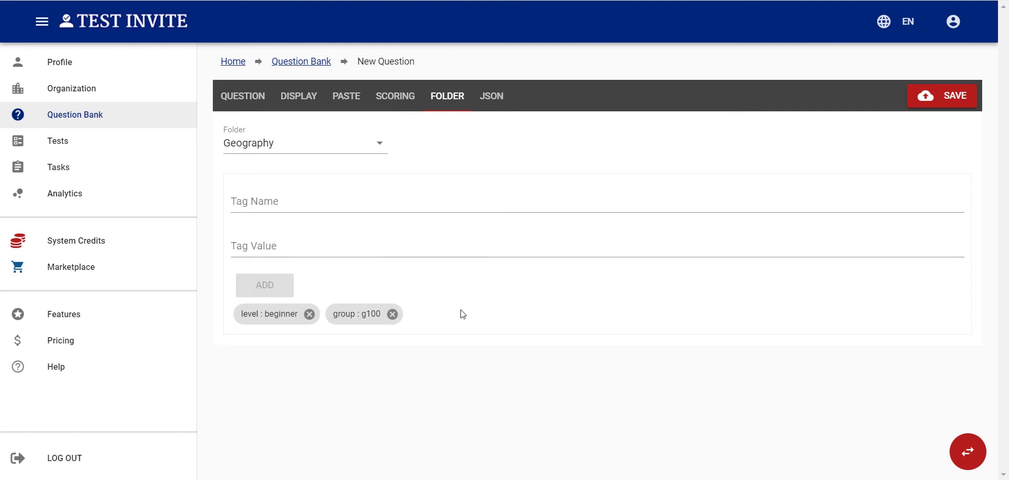
# Step: Save the question and close the creation dialog to return to the Question Bank
pyautogui.click(939, 96)
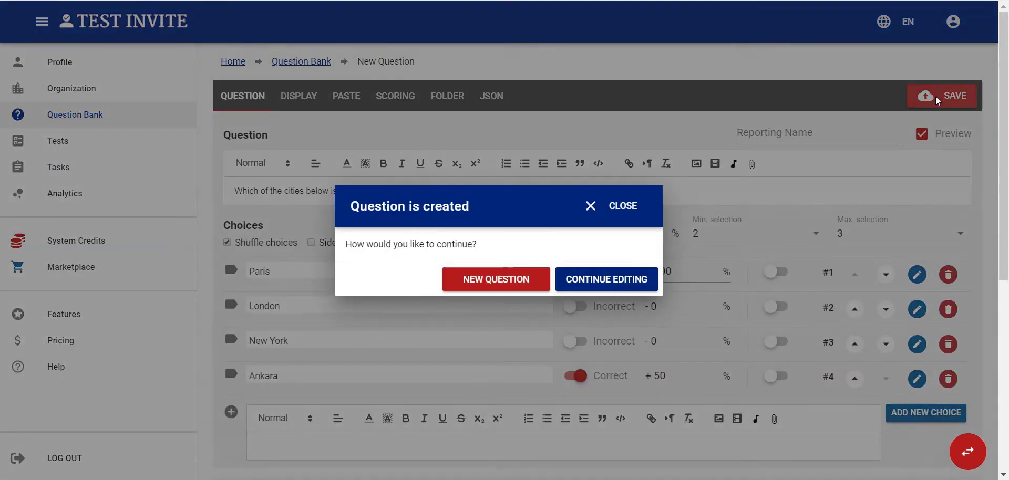
pyautogui.click(605, 207)
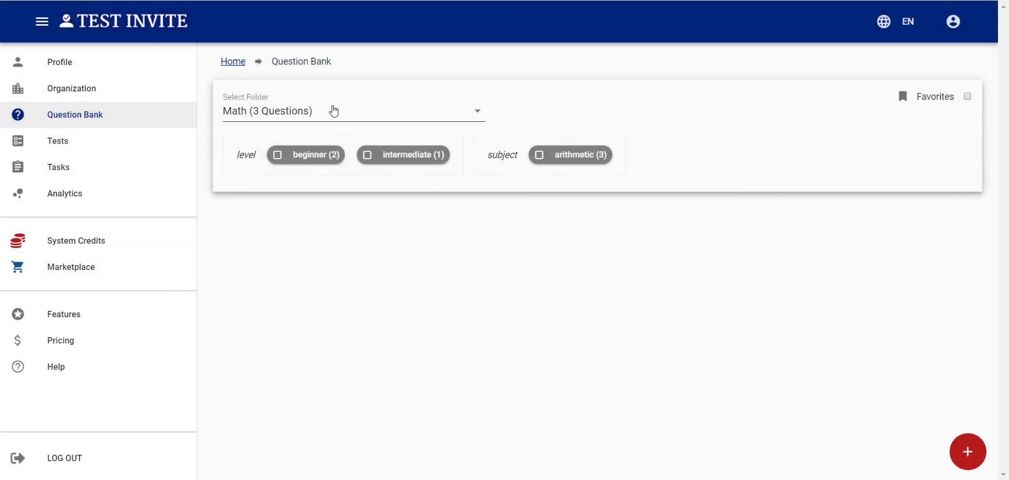
# Step: Show the Geography folder's questions in the Question Bank, filtered by the g100 group tag, and review the listed question
pyautogui.click(333, 111)
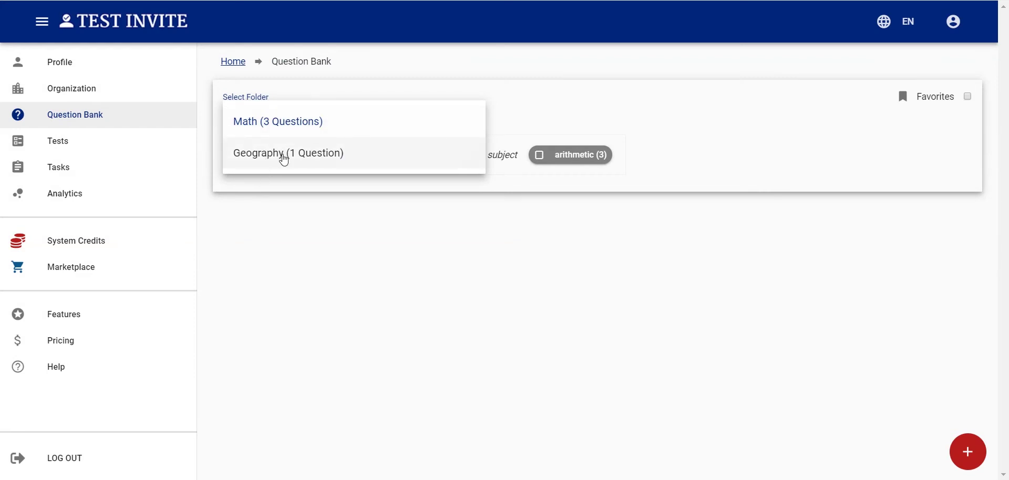
pyautogui.click(313, 159)
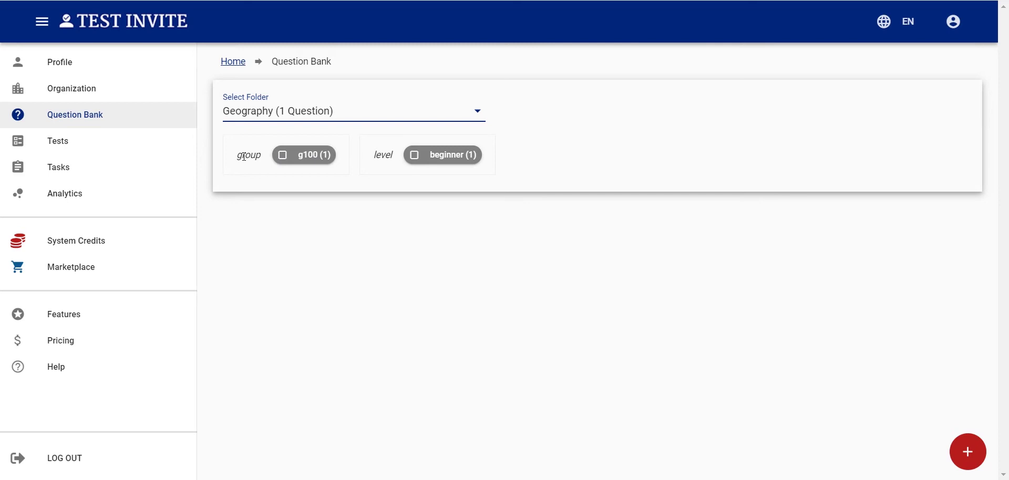
pyautogui.click(315, 160)
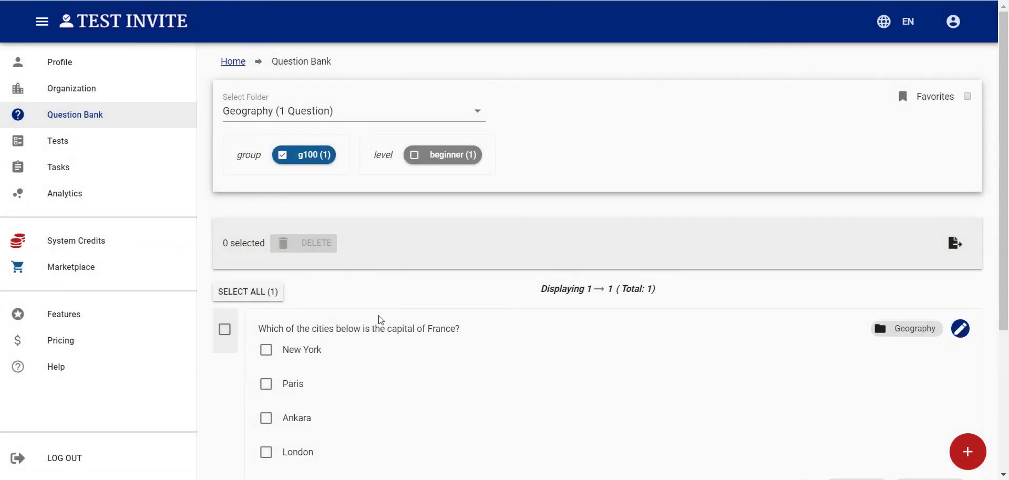
pyautogui.scroll(-3, 381, 321)
pyautogui.scroll(1, 381, 322)
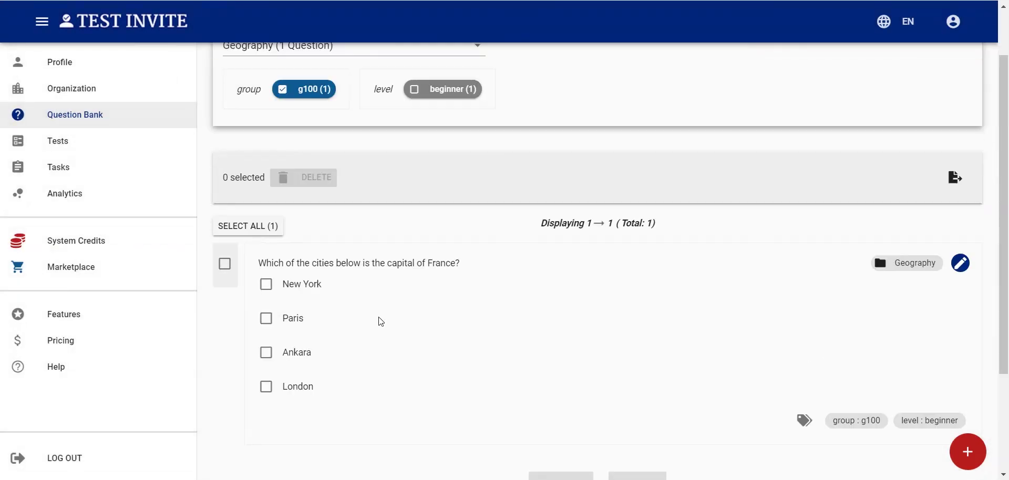
pyautogui.scroll(1, 381, 321)
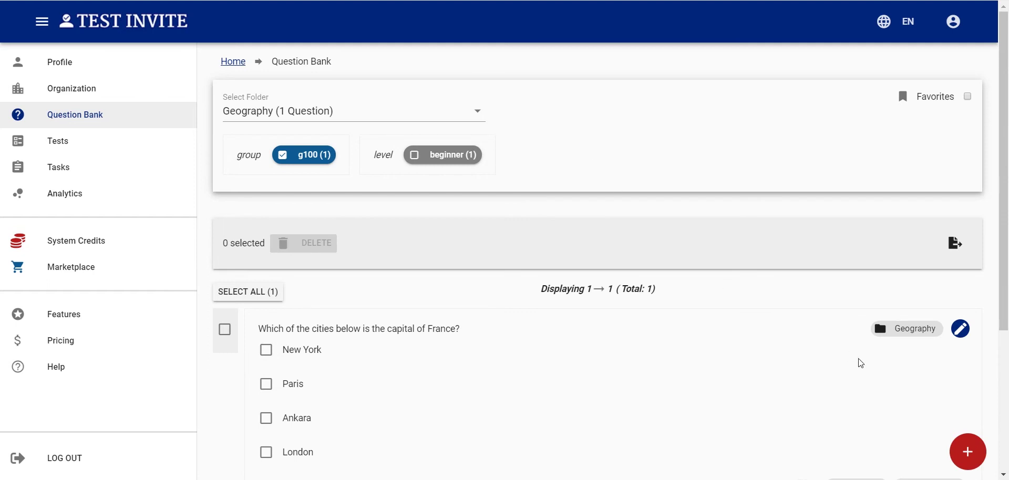
# Step: Create a new input question with the text "Please tell me about your last summer"
pyautogui.click(968, 452)
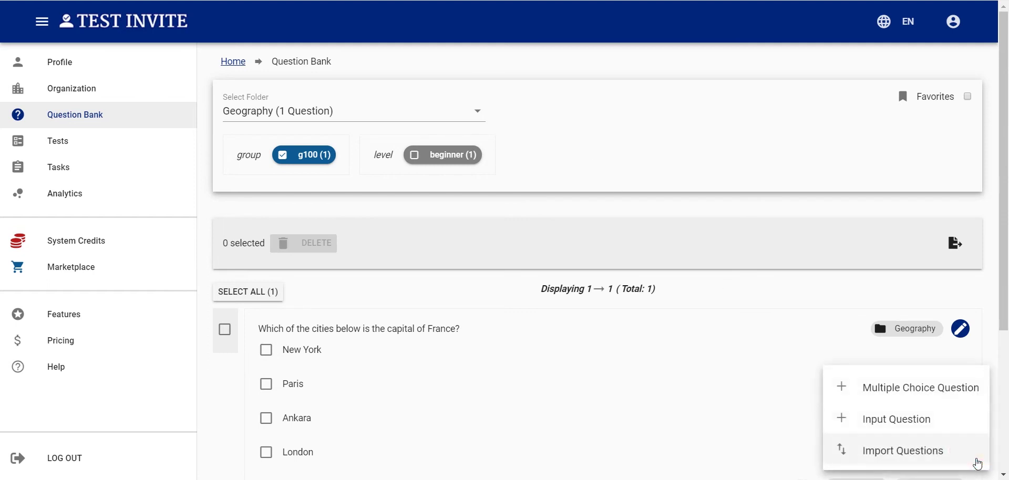
pyautogui.click(886, 426)
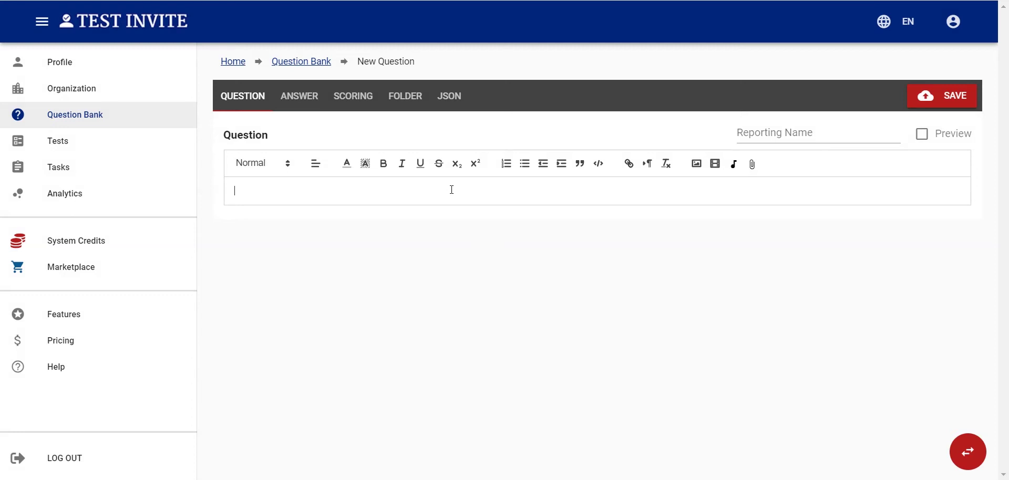
pyautogui.write('Please tell me about your last summer')
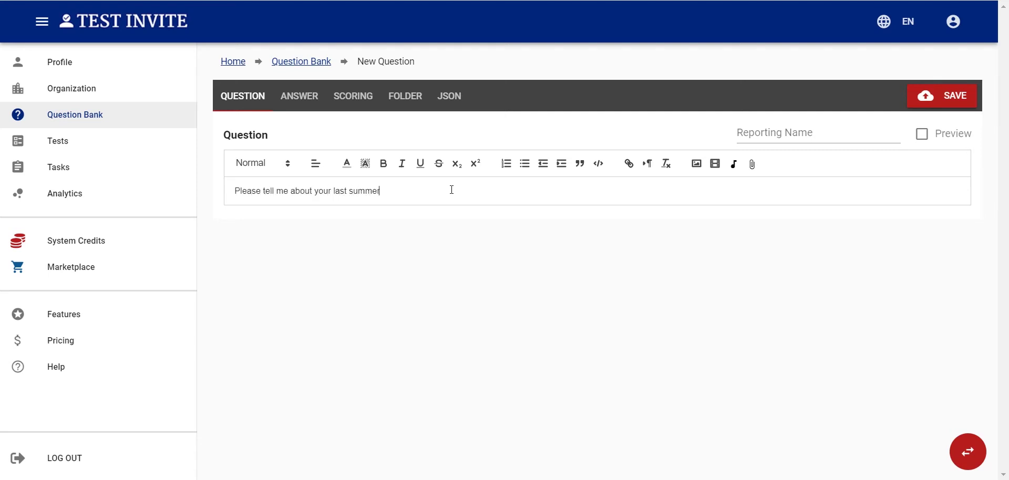
# Step: Set the question's answer input type to Rich Text Editor and review its settings and question preview
pyautogui.click(298, 99)
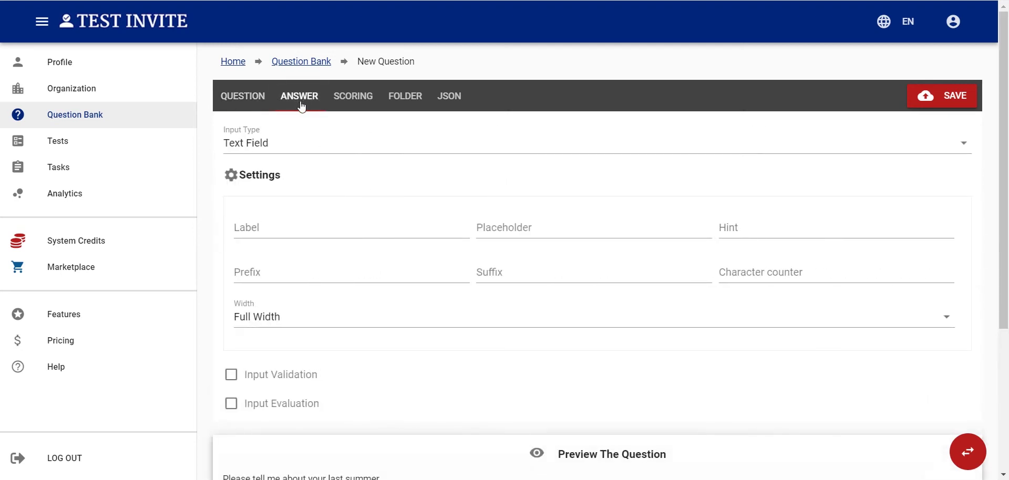
pyautogui.click(291, 148)
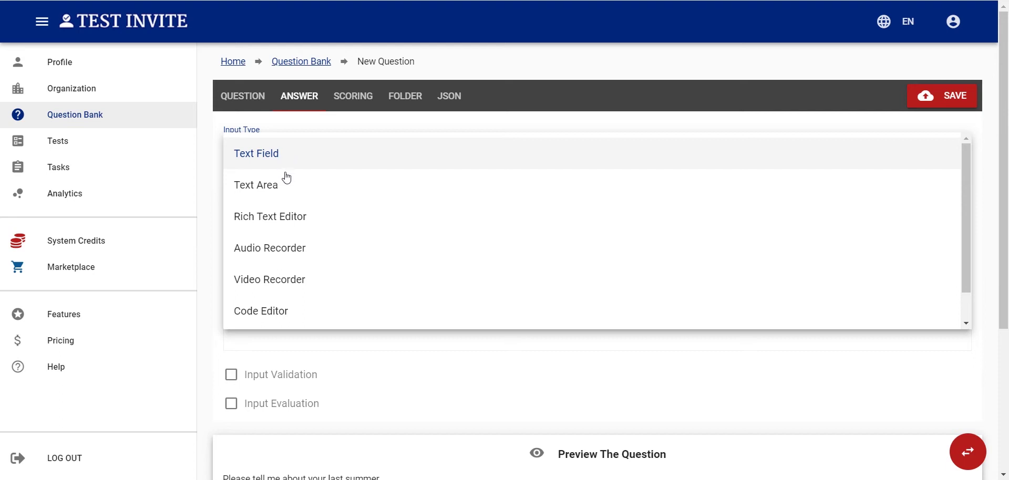
pyautogui.click(295, 218)
pyautogui.scroll(-2, 406, 268)
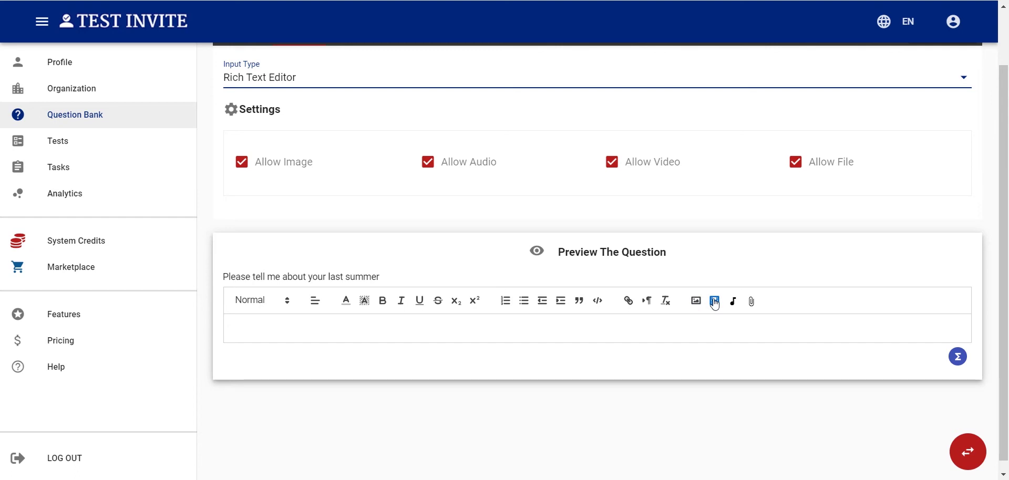
pyautogui.scroll(1, 713, 303)
pyautogui.scroll(-1, 712, 301)
pyautogui.scroll(2, 397, 286)
# Step: Switch the answer input type to Audio Recorder and check its recording limits and preview
pyautogui.click(282, 137)
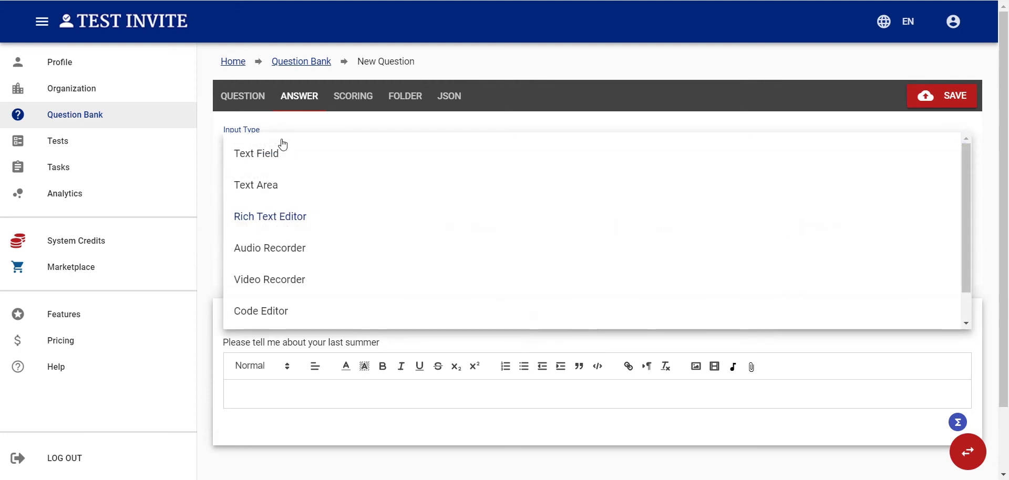
pyautogui.click(278, 255)
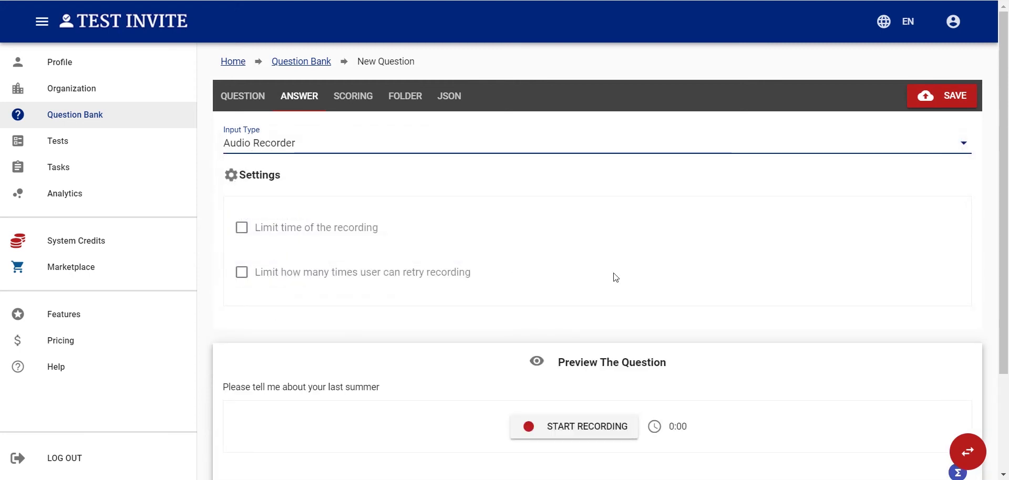
pyautogui.scroll(-1, 614, 278)
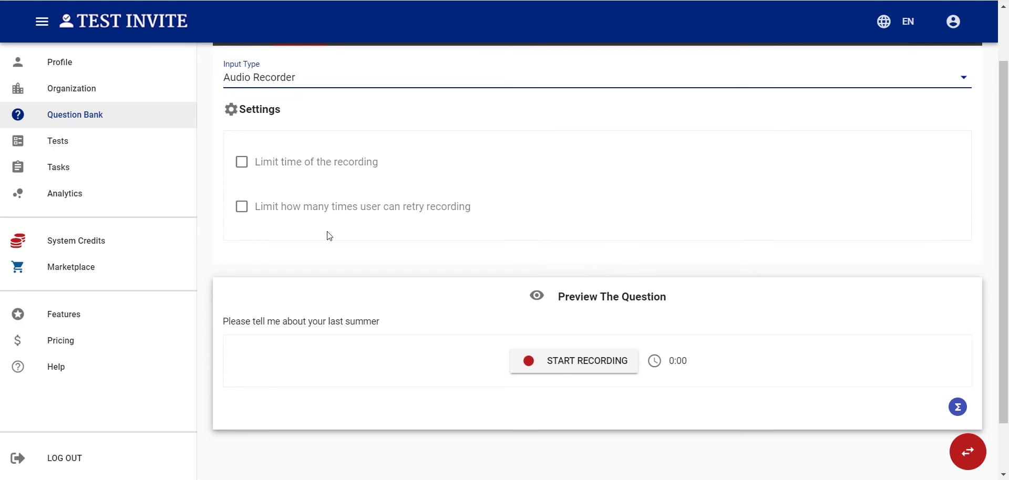
pyautogui.scroll(1, 326, 235)
# Step: Change the answer input type to Video Recorder and look over its settings and camera preview
pyautogui.click(294, 150)
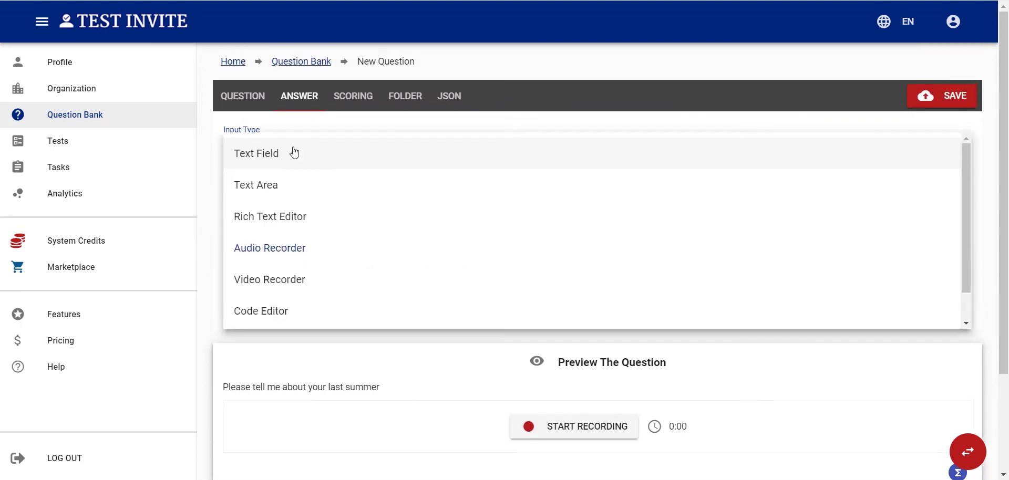
pyautogui.click(275, 281)
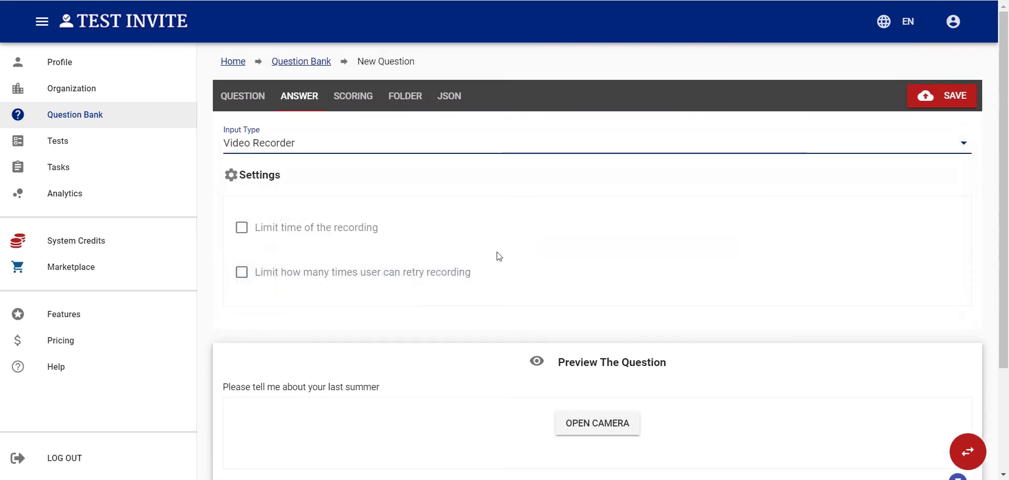
pyautogui.scroll(-1, 498, 257)
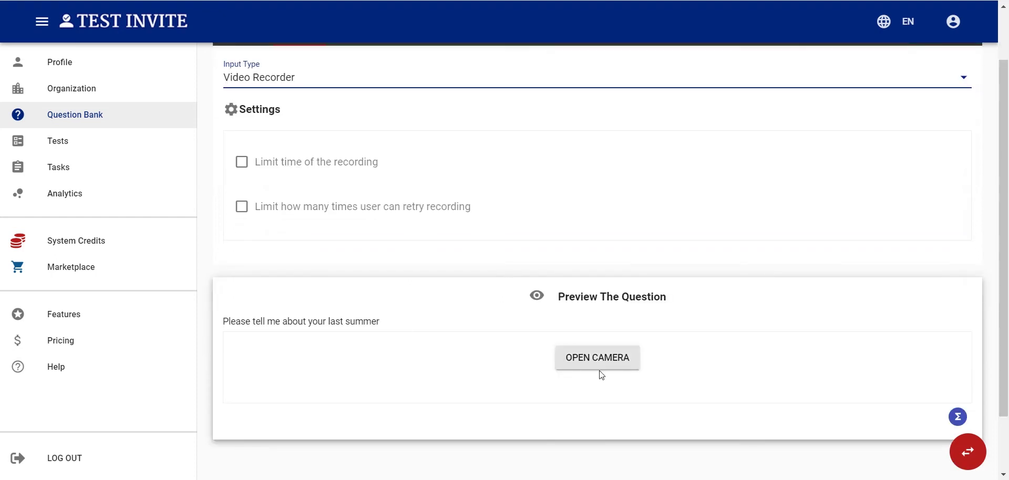
pyautogui.scroll(1, 455, 330)
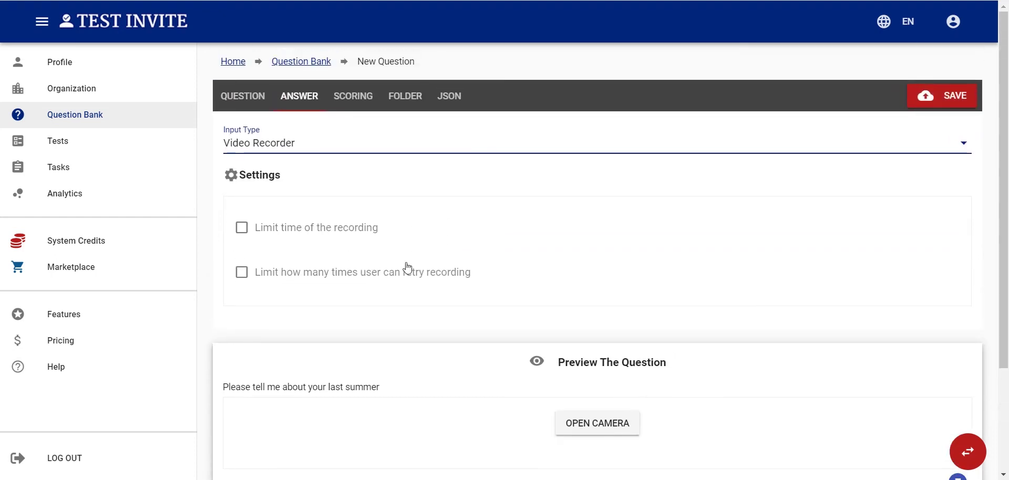
# Step: Set the answer input type to Code Editor and browse the available programming languages without choosing another one
pyautogui.click(338, 150)
pyautogui.click(266, 311)
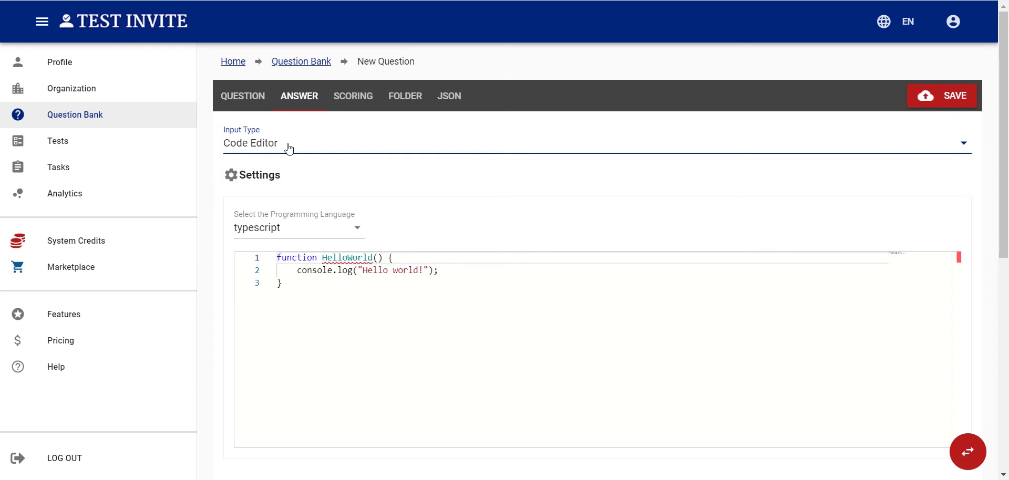
pyautogui.click(323, 230)
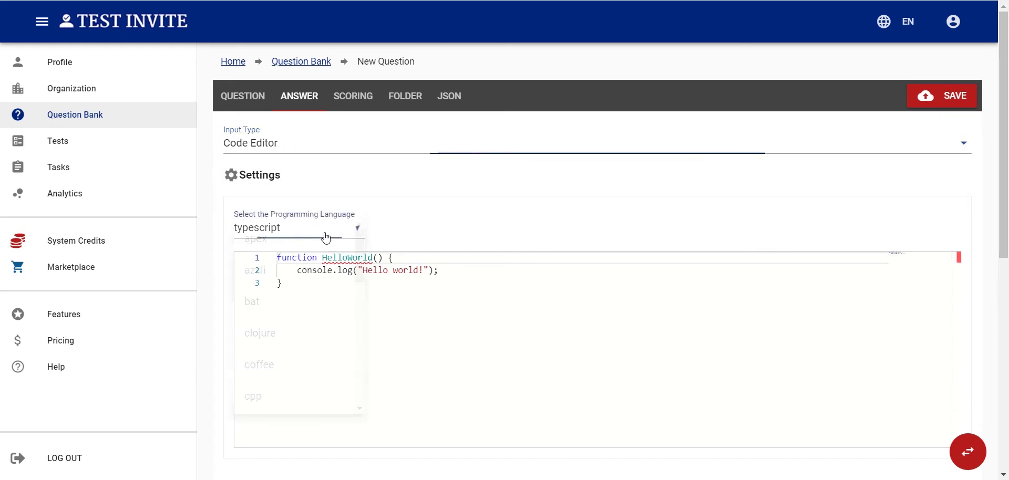
pyautogui.moveTo(362, 245)
pyautogui.mouseDown()
pyautogui.moveTo(361, 398)
pyautogui.moveTo(366, 244)
pyautogui.mouseUp()
pyautogui.click(405, 212)
# Step: Change the answer input type to File Uploader to view its upload preview
pyautogui.click(309, 148)
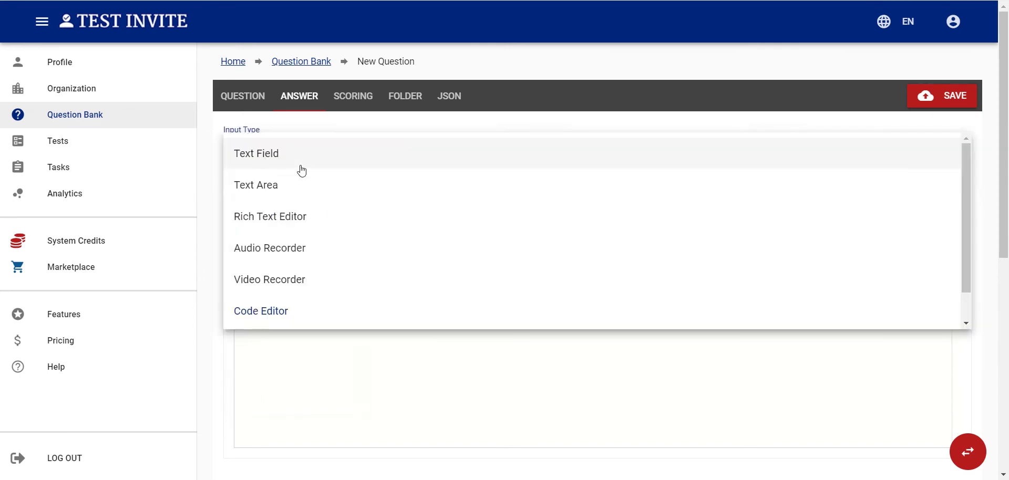
pyautogui.scroll(-1, 288, 226)
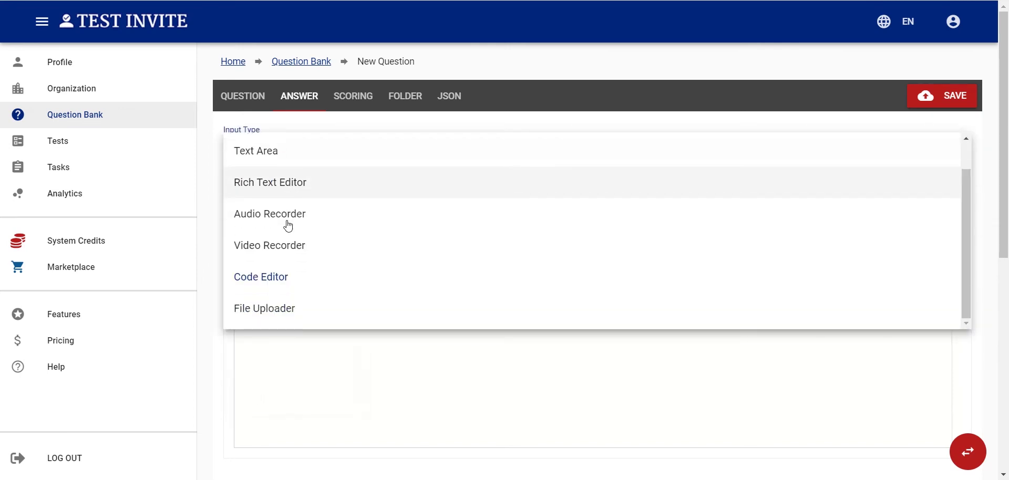
pyautogui.click(270, 315)
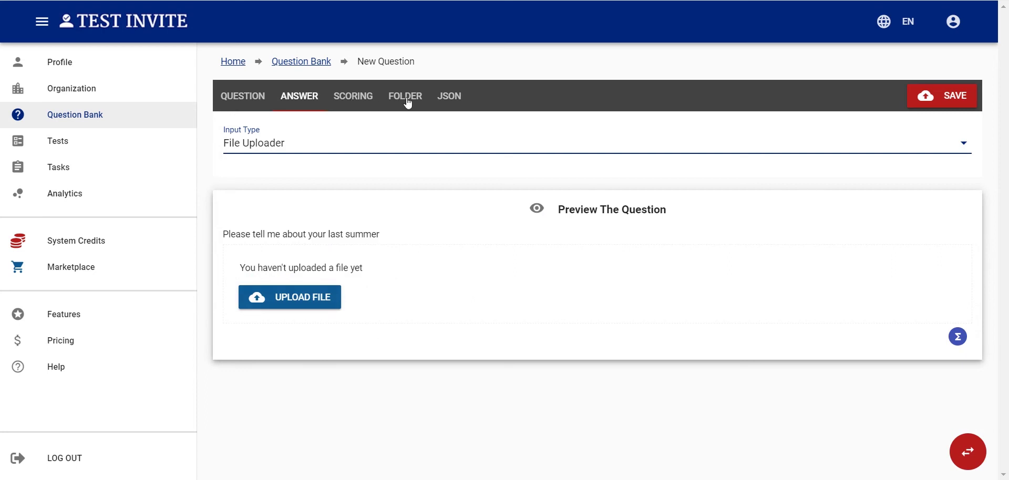
# Step: Set the answer input type to Text Area and review its settings and the question preview
pyautogui.click(285, 147)
pyautogui.scroll(1, 279, 168)
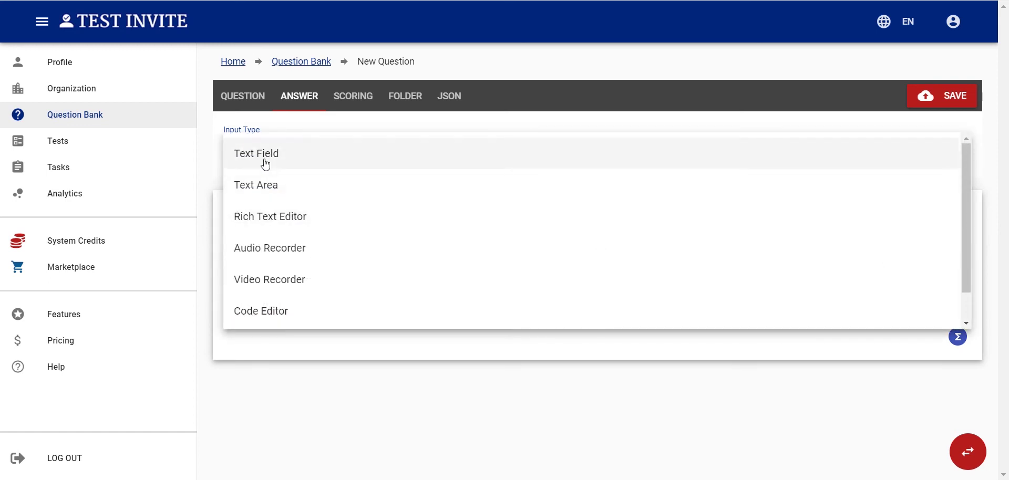
pyautogui.click(272, 195)
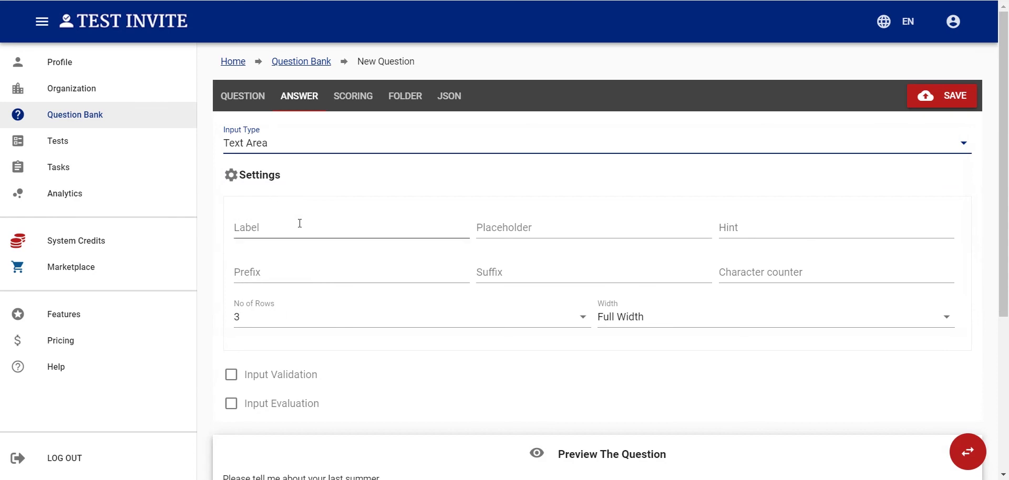
pyautogui.scroll(-3, 300, 223)
pyautogui.scroll(-2, 300, 223)
pyautogui.scroll(5, 300, 223)
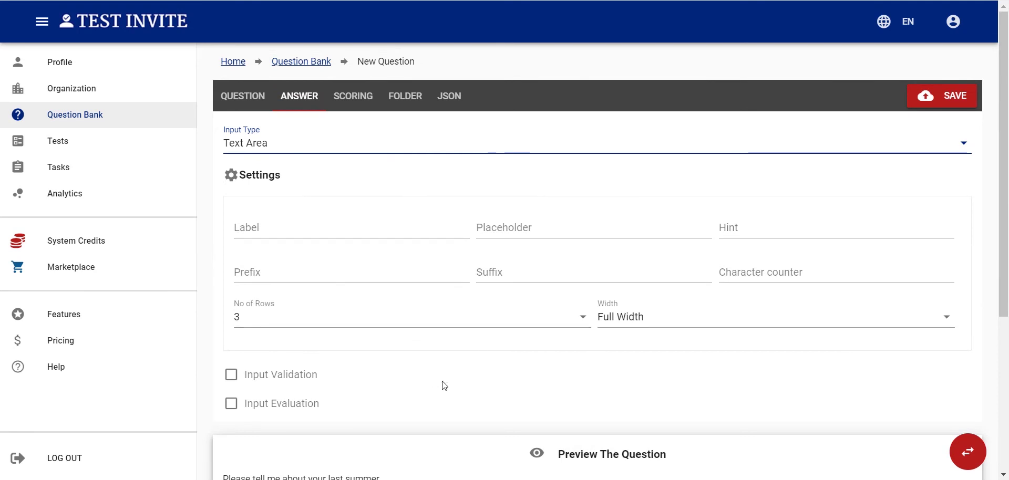
pyautogui.scroll(-3, 447, 368)
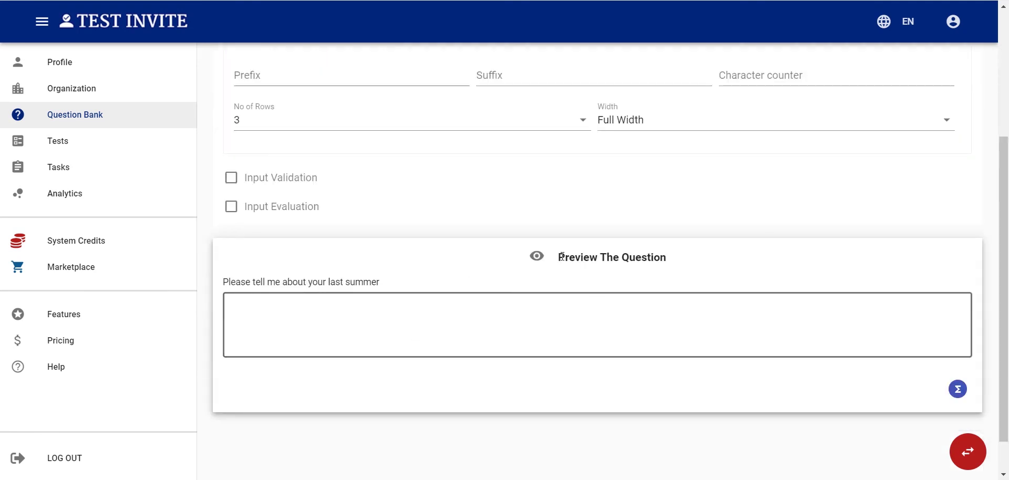
pyautogui.scroll(3, 461, 261)
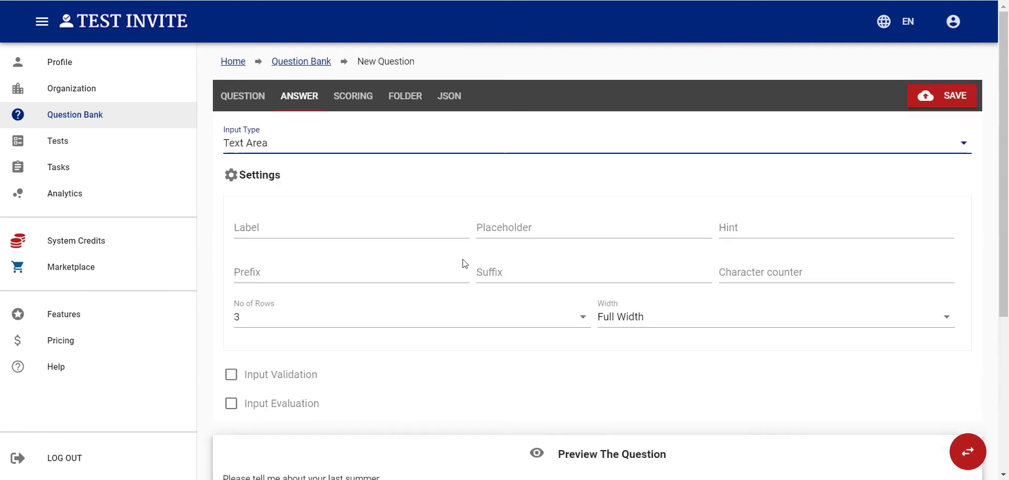
# Step: Assign the question to a new folder named General in place of My Questions
pyautogui.click(404, 100)
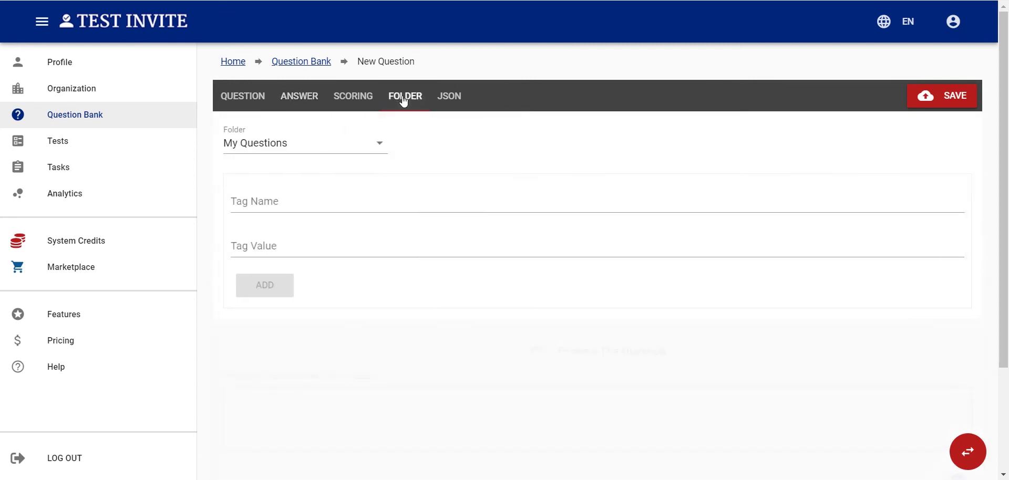
pyautogui.click(315, 143)
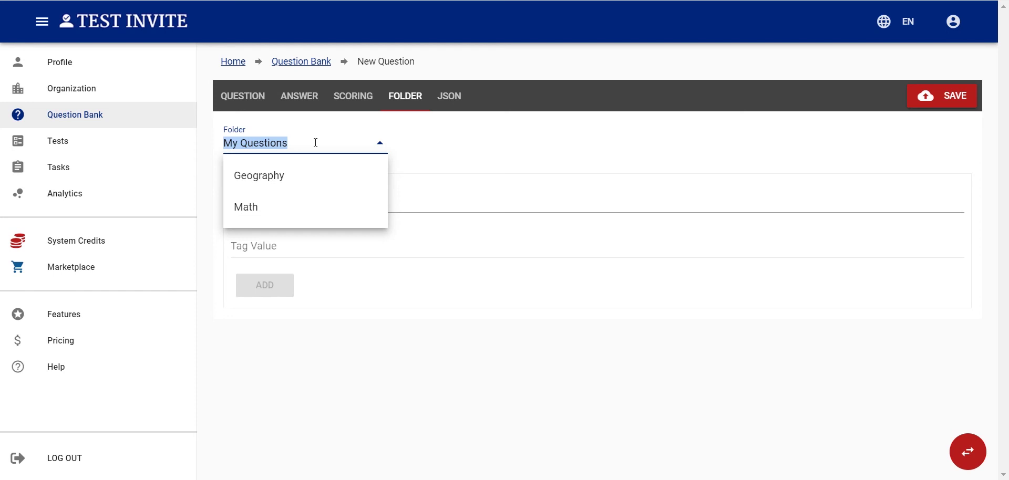
pyautogui.write('General')
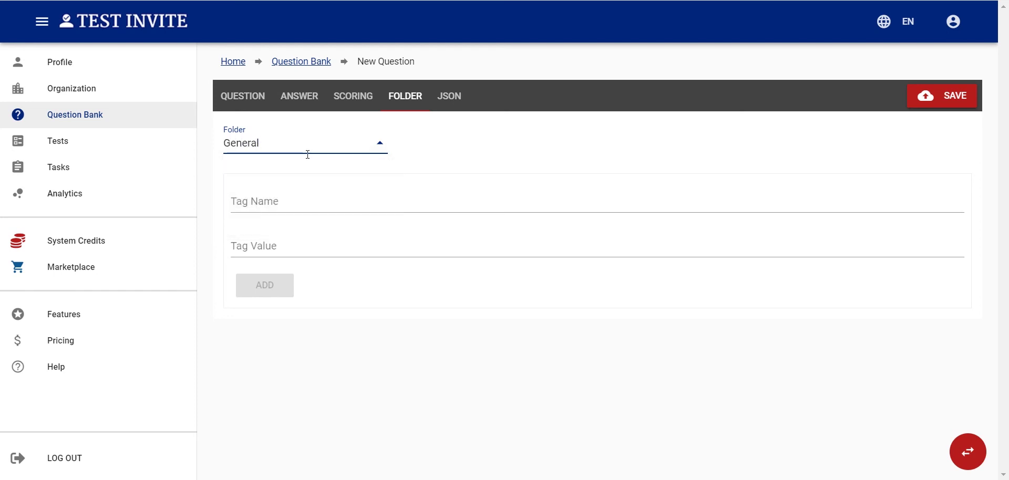
# Step: Add a tag named use case with the value recruitment to the question
pyautogui.click(293, 206)
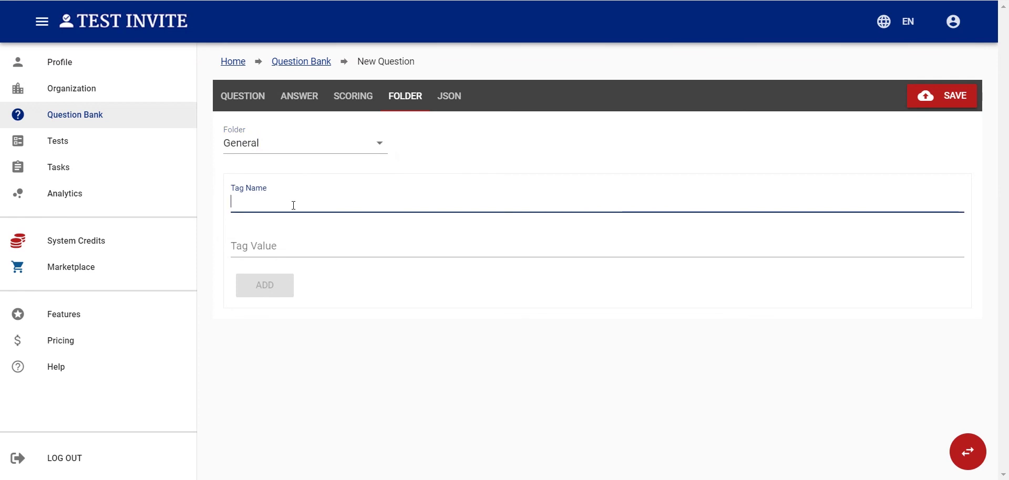
pyautogui.write('use case')
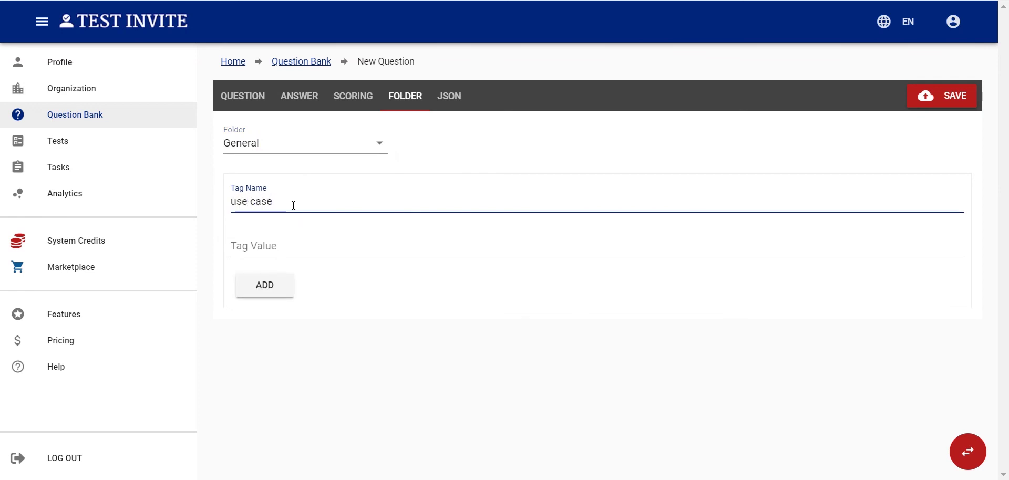
pyautogui.press('Tab')
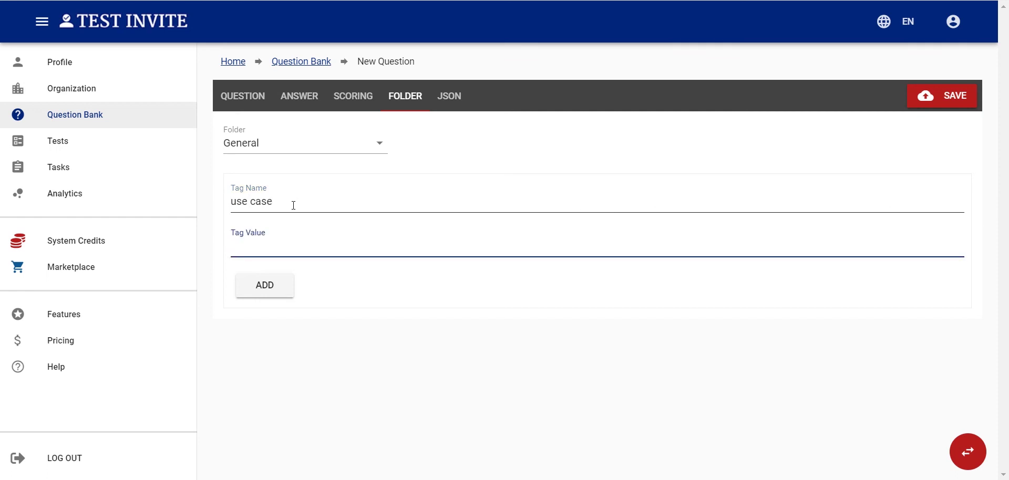
pyautogui.write('recruitment')
pyautogui.click(263, 291)
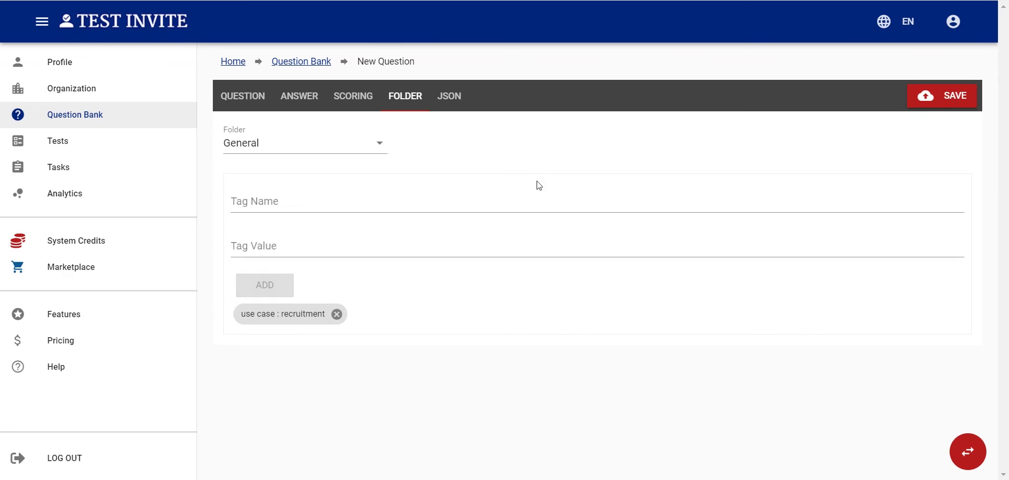
# Step: Save the new question and return to the Question Bank without creating another question or continuing to edit
pyautogui.click(961, 94)
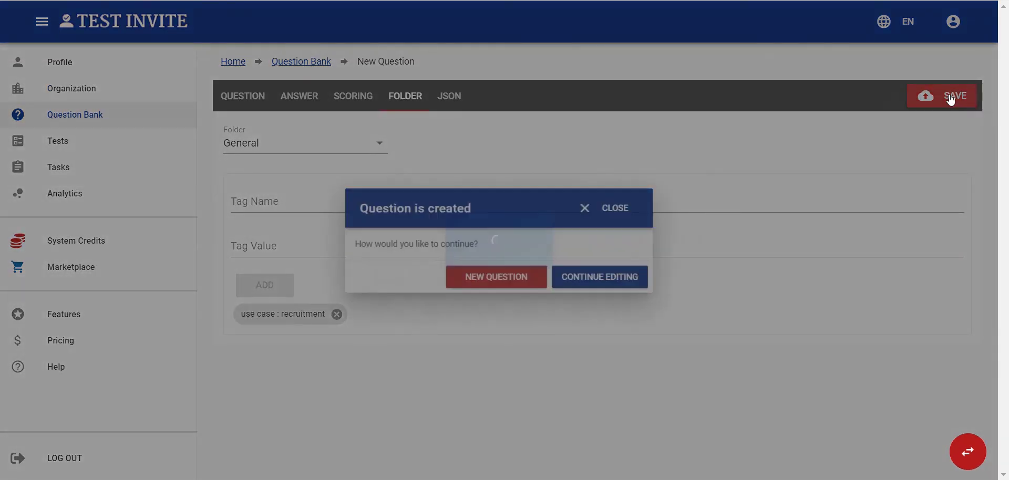
pyautogui.click(616, 207)
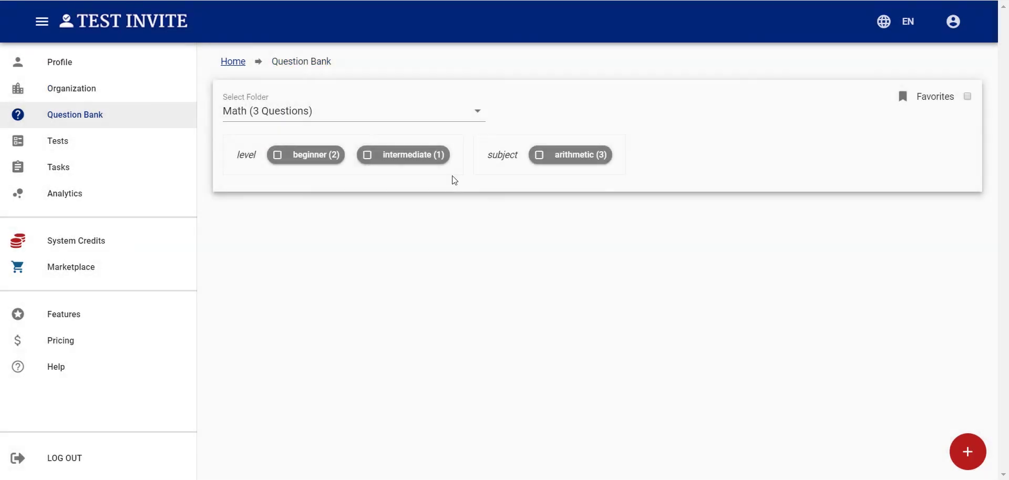
# Step: Show the General folder's questions in the Question Bank, filtered by the use case tag value recruitment
pyautogui.click(330, 120)
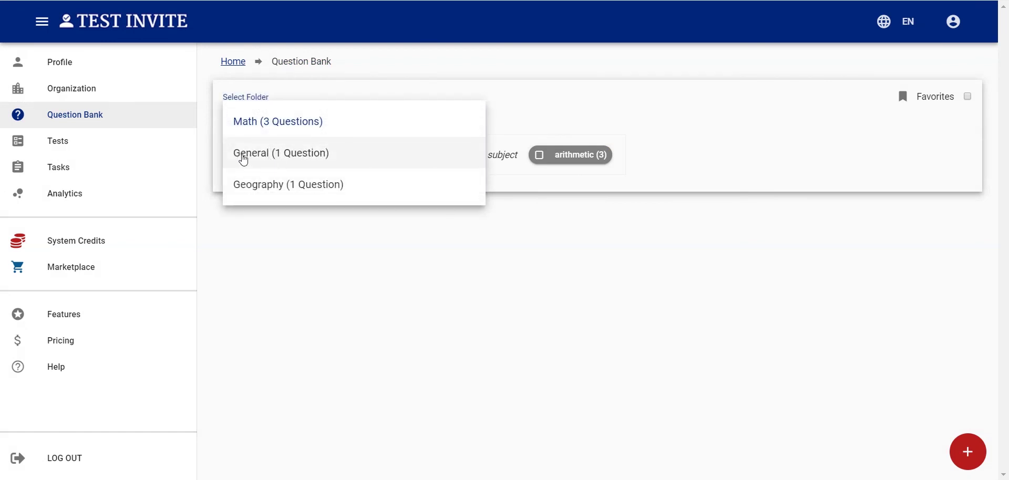
pyautogui.click(316, 160)
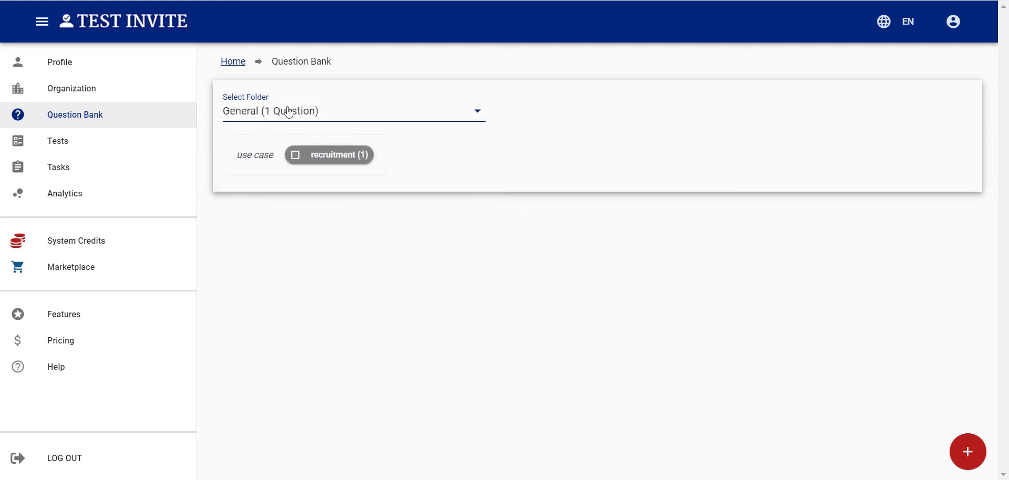
pyautogui.moveTo(237, 155); pyautogui.dragTo(273, 156)
pyautogui.click(274, 155)
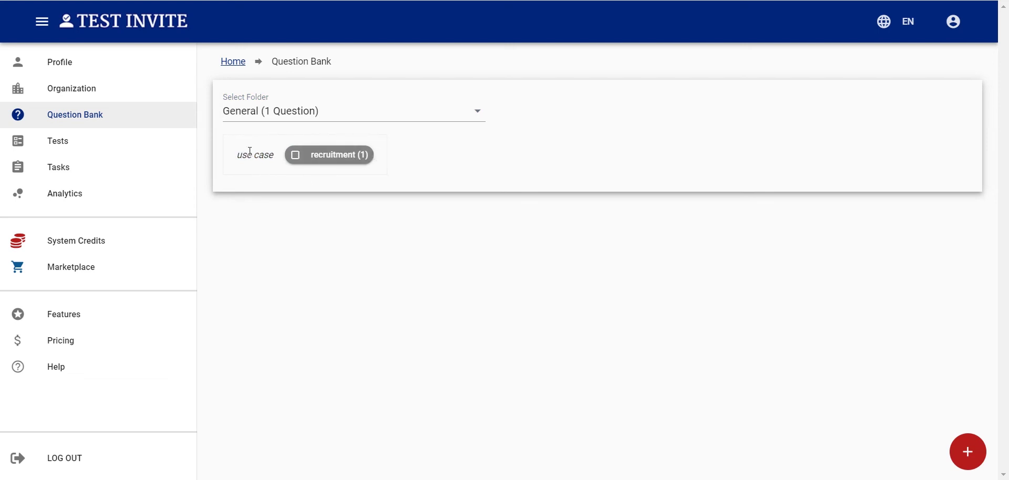
pyautogui.click(343, 155)
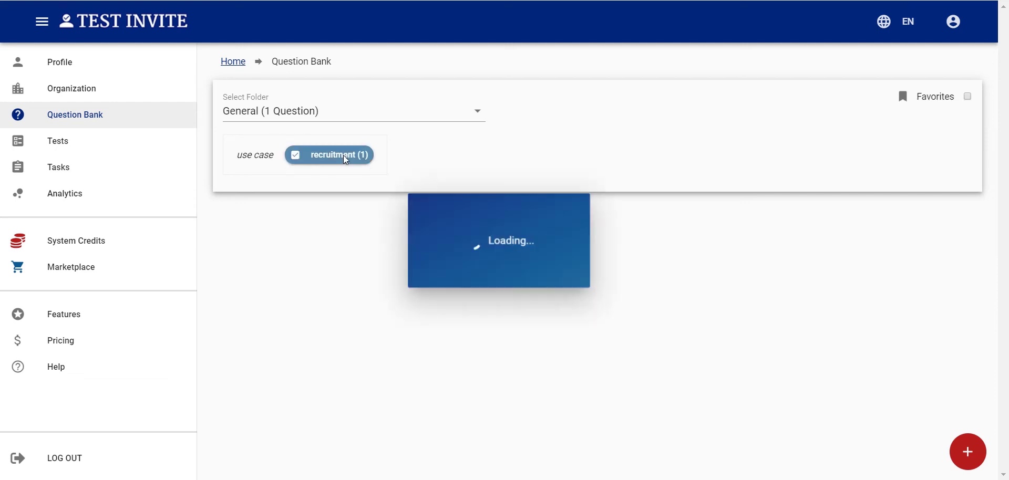